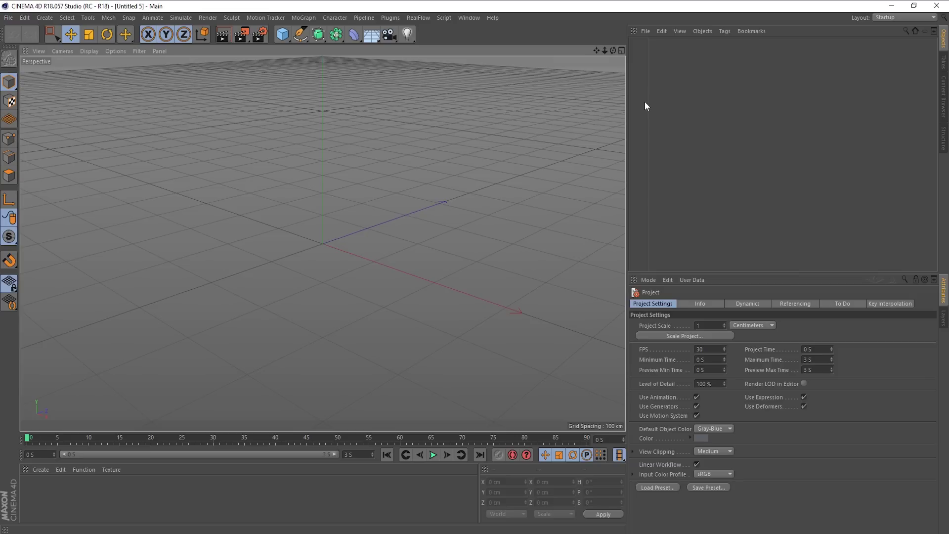
# Add a RealFlow circle emitter to the scene and set its pitch rotation to 90°.
pyautogui.click(417, 19)
pyautogui.moveTo(441, 45)
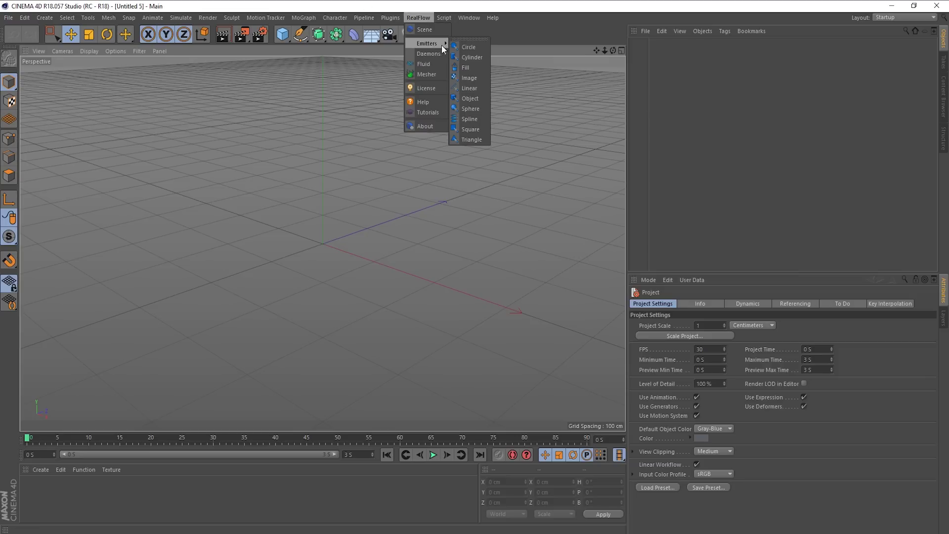
pyautogui.click(472, 48)
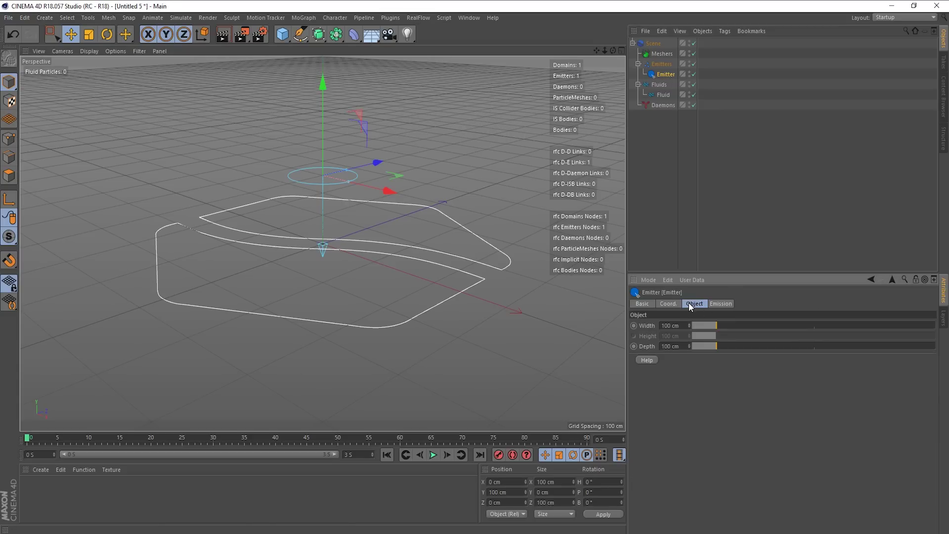
pyautogui.click(670, 303)
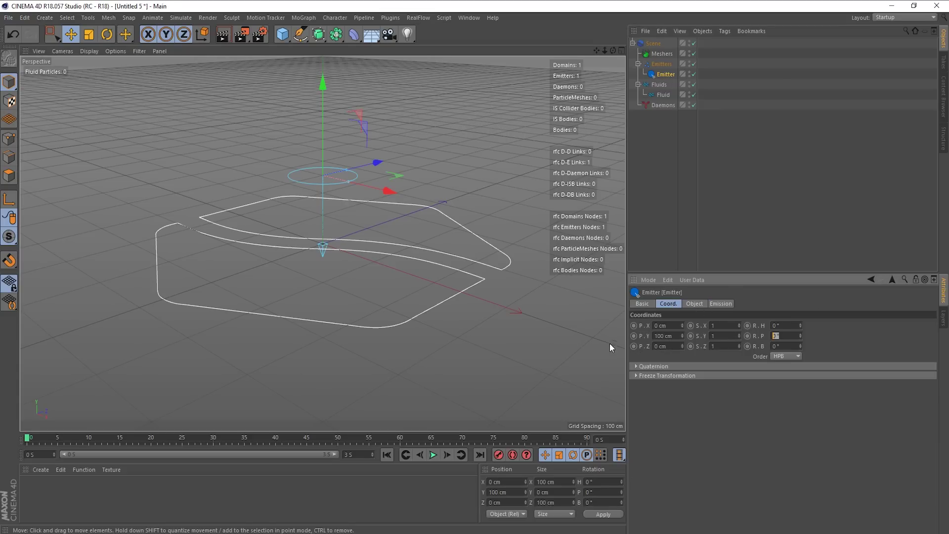
# Set the project's maximum time to 10 s and extend the preview range over the full length.
pyautogui.click(367, 453)
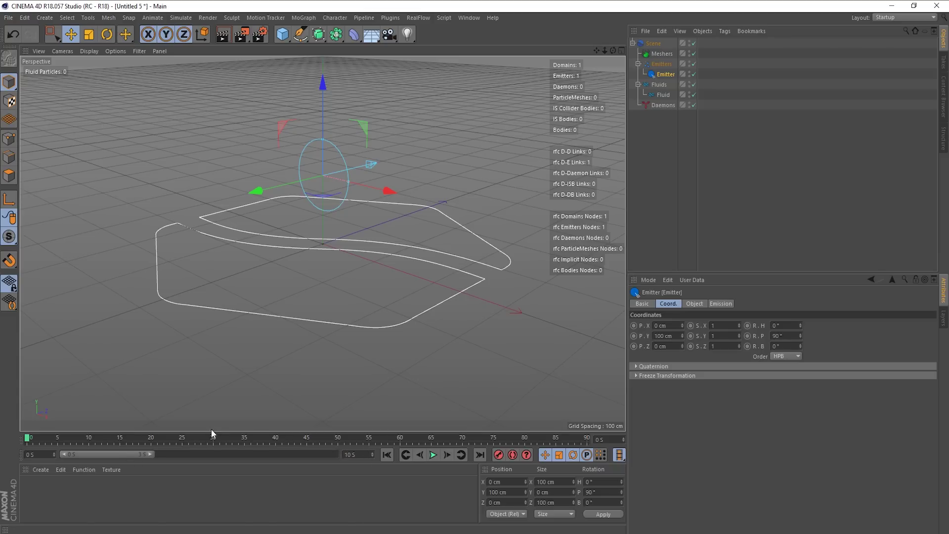
pyautogui.moveTo(148, 454); pyautogui.dragTo(387, 458)
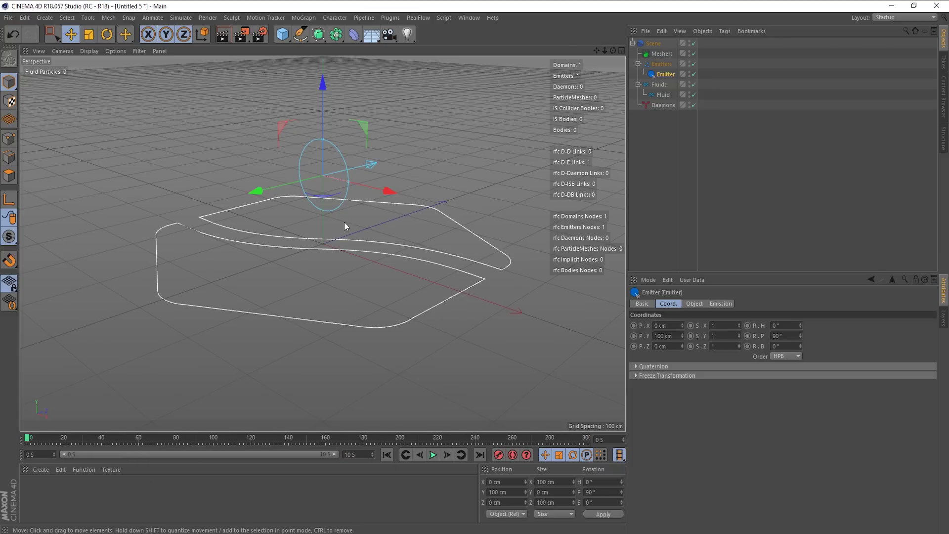
pyautogui.keyDown('alt'); pyautogui.moveTo(344, 222); pyautogui.dragTo(360, 275); pyautogui.keyUp('alt')
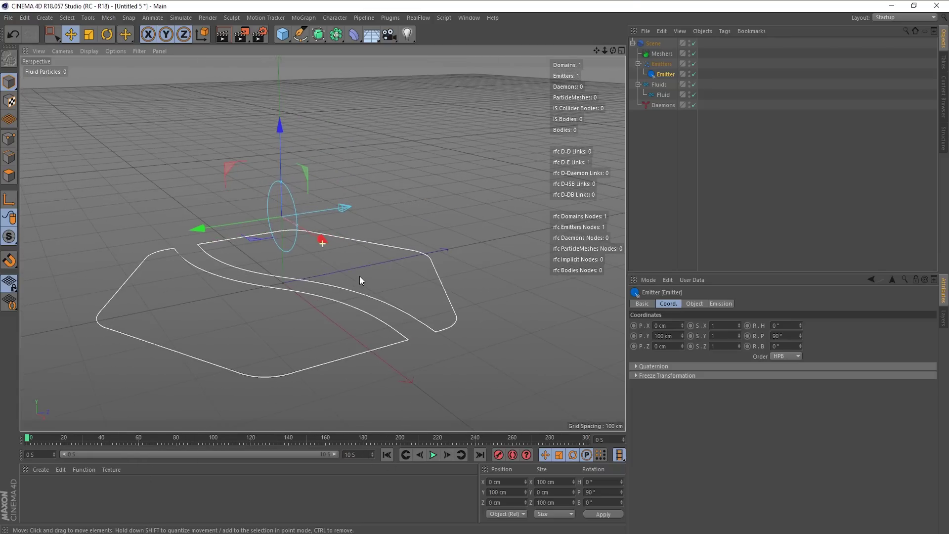
# Enable CUDA-GPU in the RealFlow scene's solver settings and choose GeForce GTX 970 as the device.
pyautogui.click(659, 43)
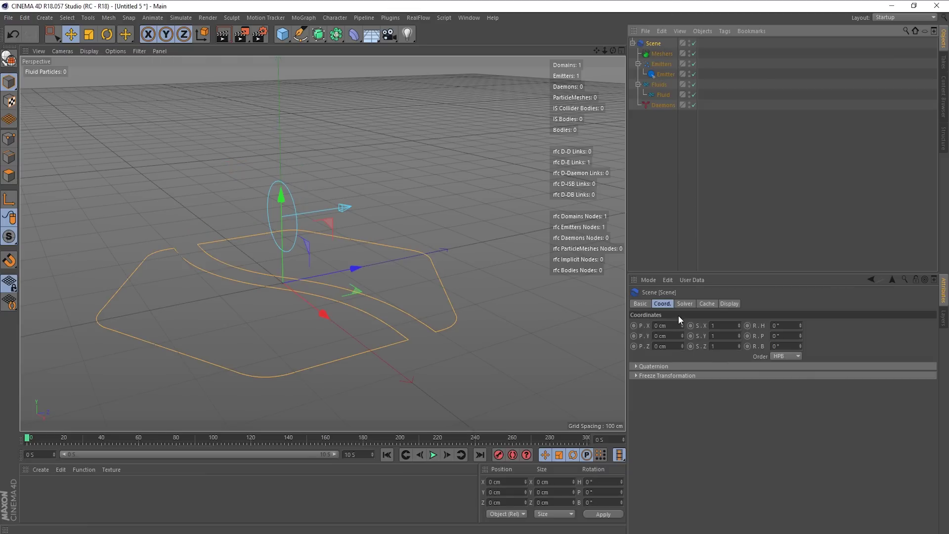
pyautogui.click(686, 304)
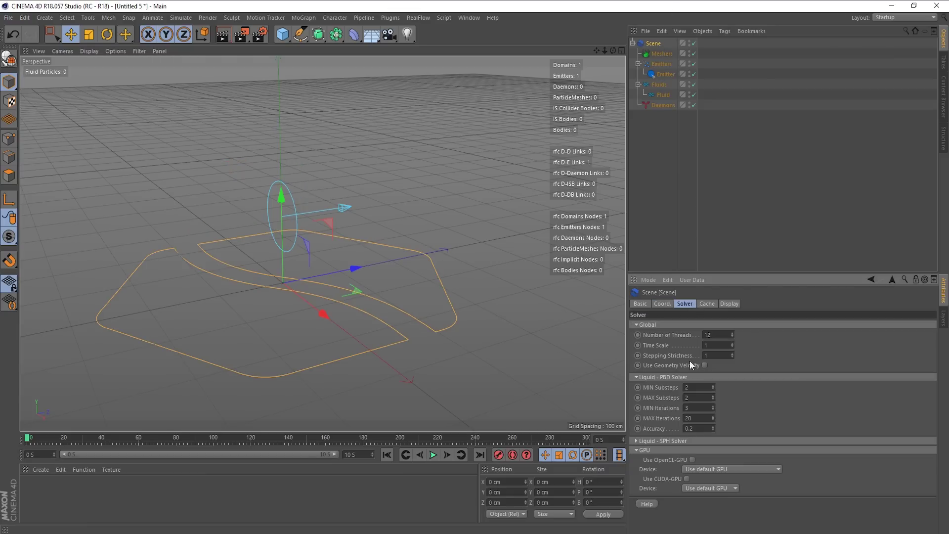
pyautogui.click(698, 488)
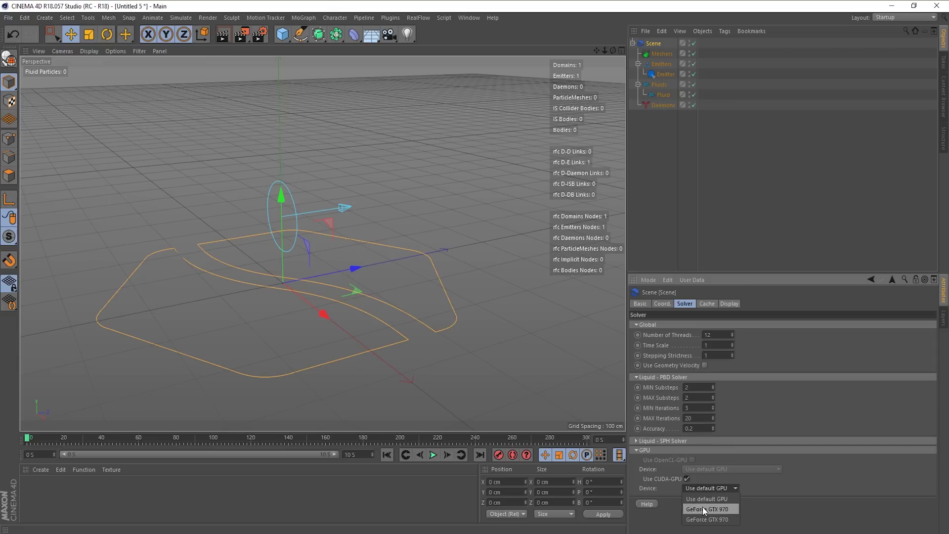
# Set the fluid's particle display size to 4.
pyautogui.click(662, 95)
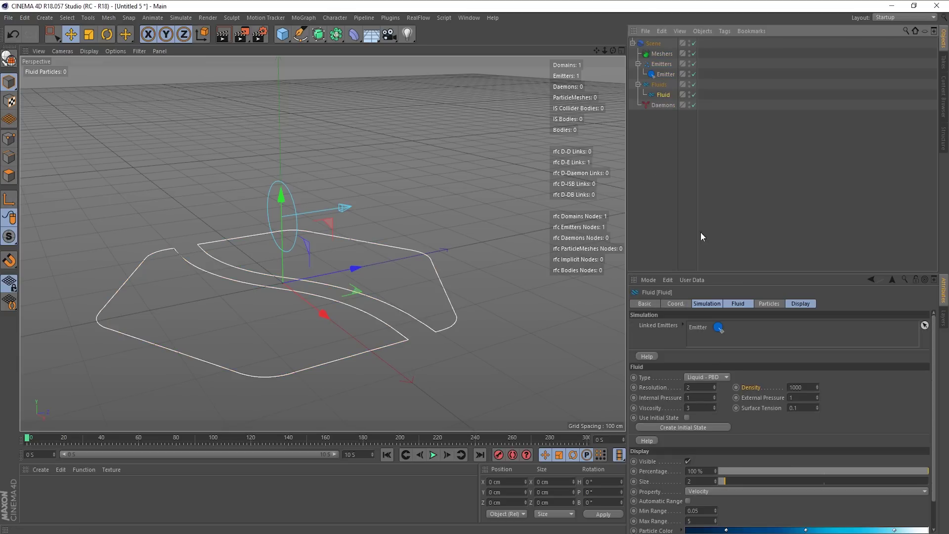
pyautogui.click(797, 304)
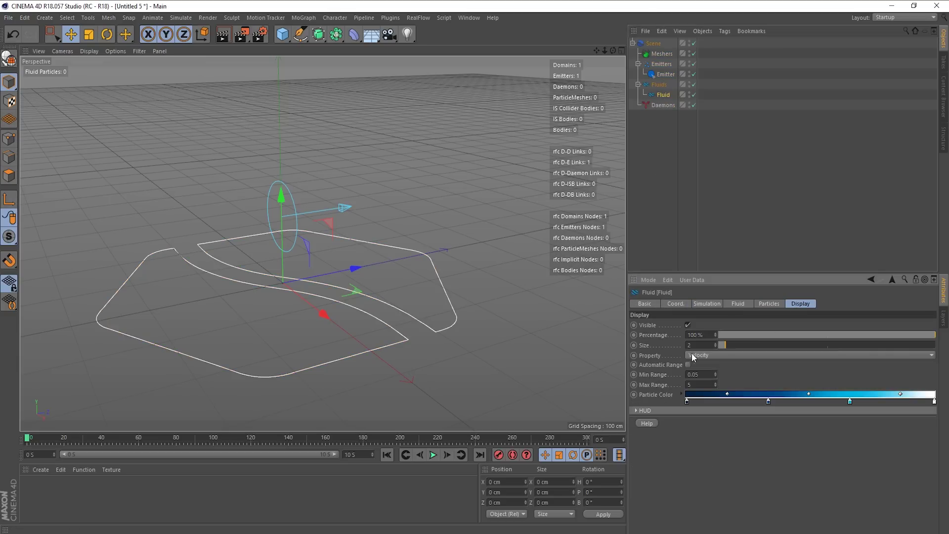
pyautogui.write('4')
pyautogui.press('Return')
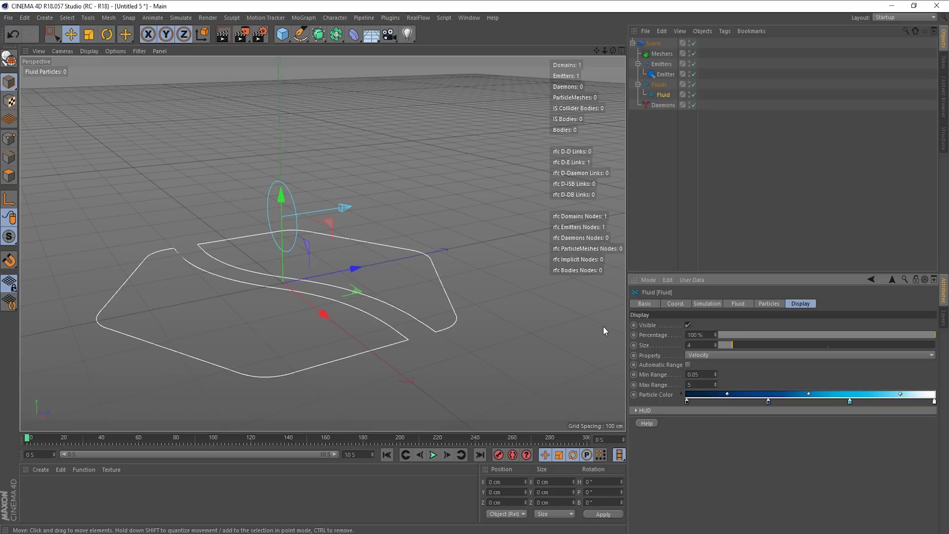
# Play the simulation and frame the fluid stream coming out of the emitter.
pyautogui.click(433, 458)
pyautogui.keyDown('alt'); pyautogui.moveTo(431, 221); pyautogui.dragTo(359, 230); pyautogui.keyUp('alt')
pyautogui.scroll(-2, 360, 230)
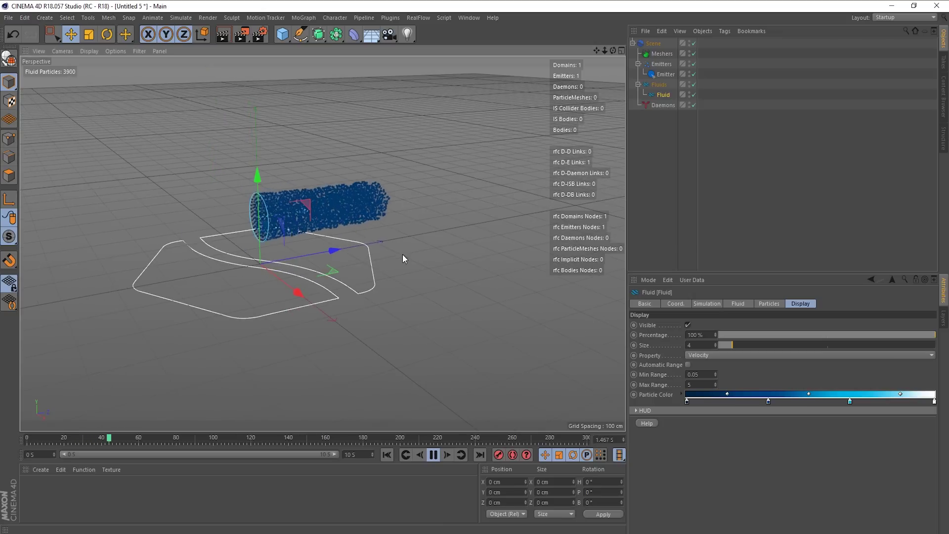
pyautogui.keyDown('alt'); pyautogui.moveTo(402, 255); pyautogui.dragTo(406, 285); pyautogui.keyUp('alt')
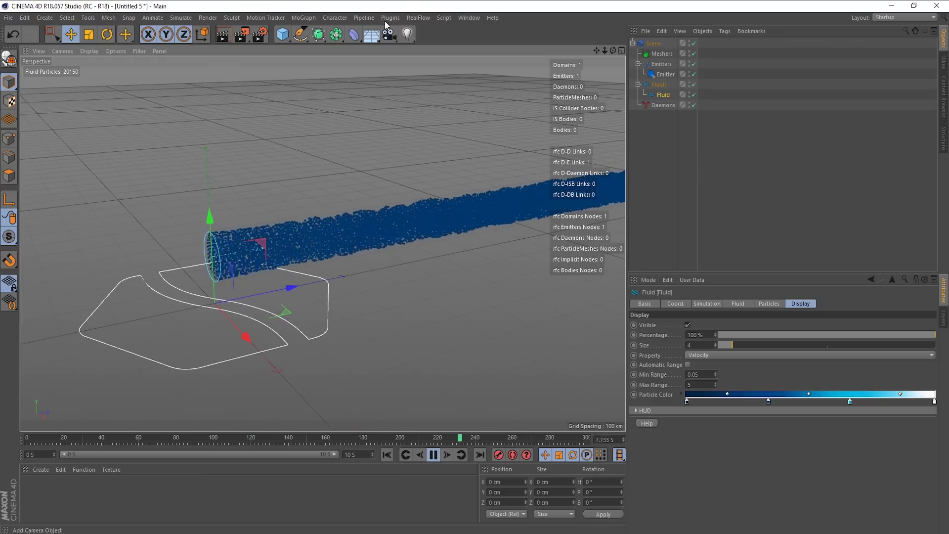
# Add a RealFlow Noise Field daemon to the running simulation.
pyautogui.click(428, 18)
pyautogui.moveTo(429, 54)
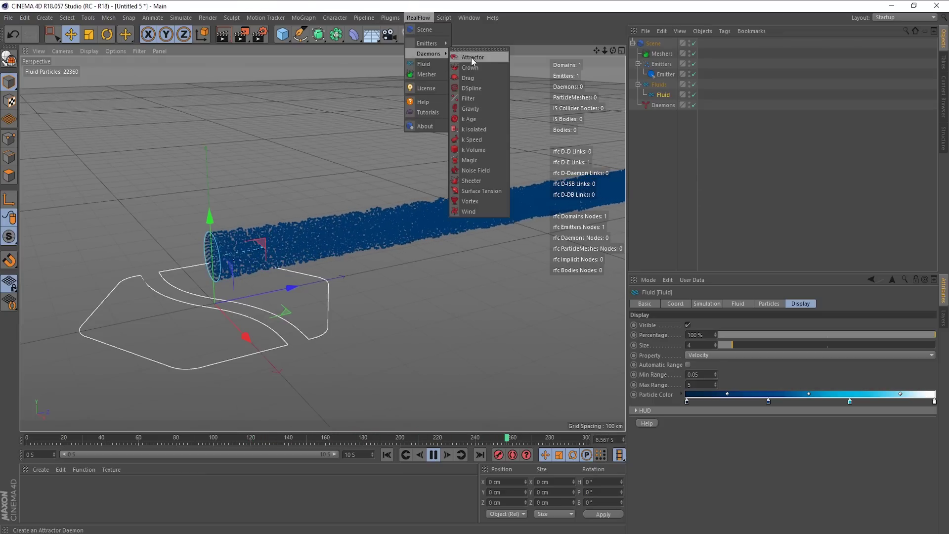
pyautogui.click(485, 170)
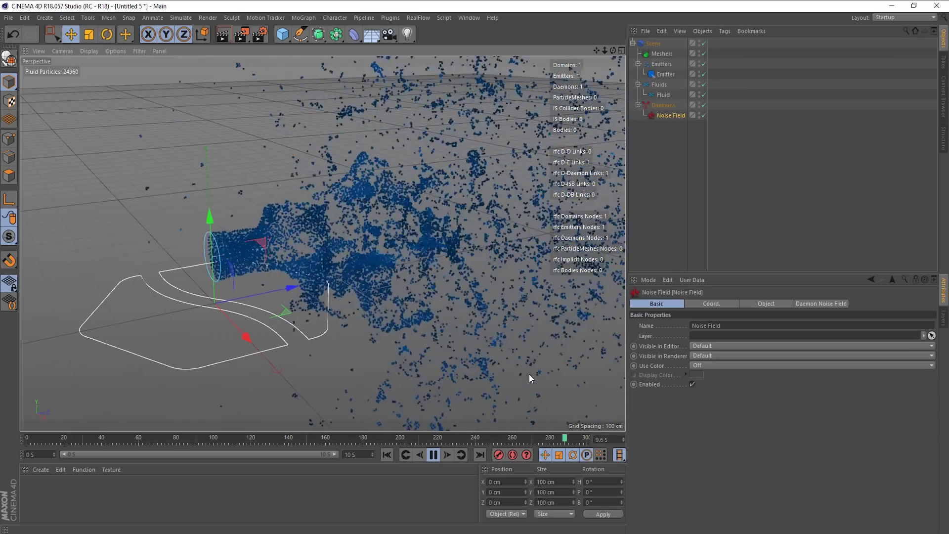
# Disable the Noise Field daemon and examine the fluid stream without its influence.
pyautogui.click(703, 115)
pyautogui.scroll(5, 342, 268)
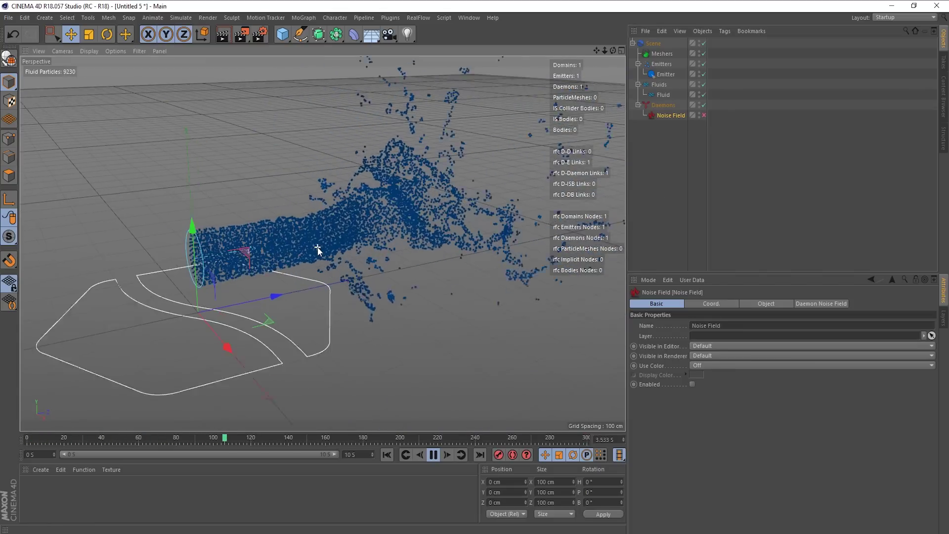
pyautogui.scroll(-4, 321, 273)
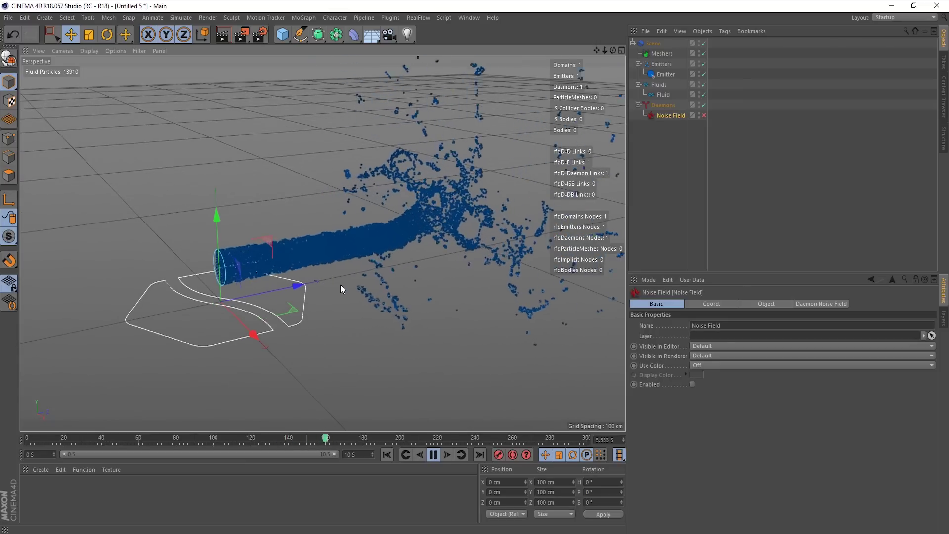
pyautogui.scroll(3, 312, 269)
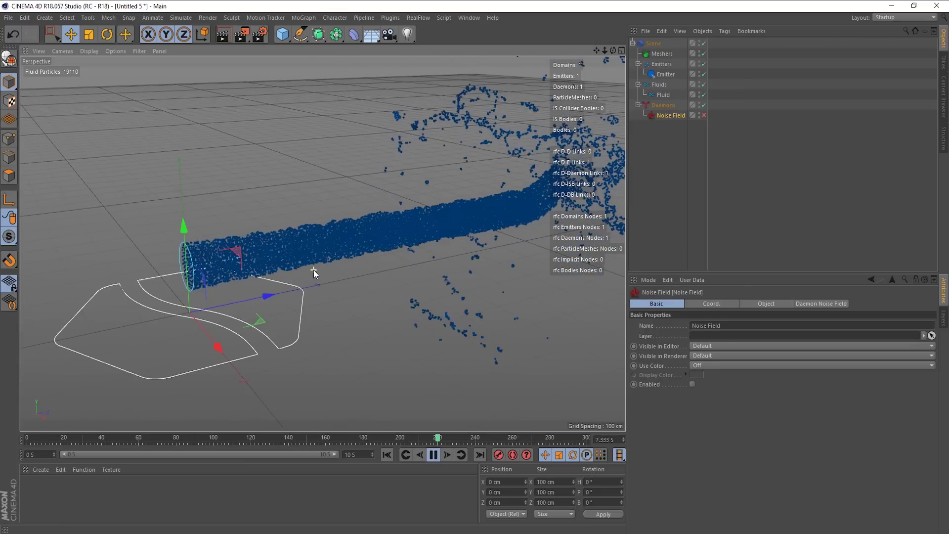
pyautogui.scroll(2, 343, 238)
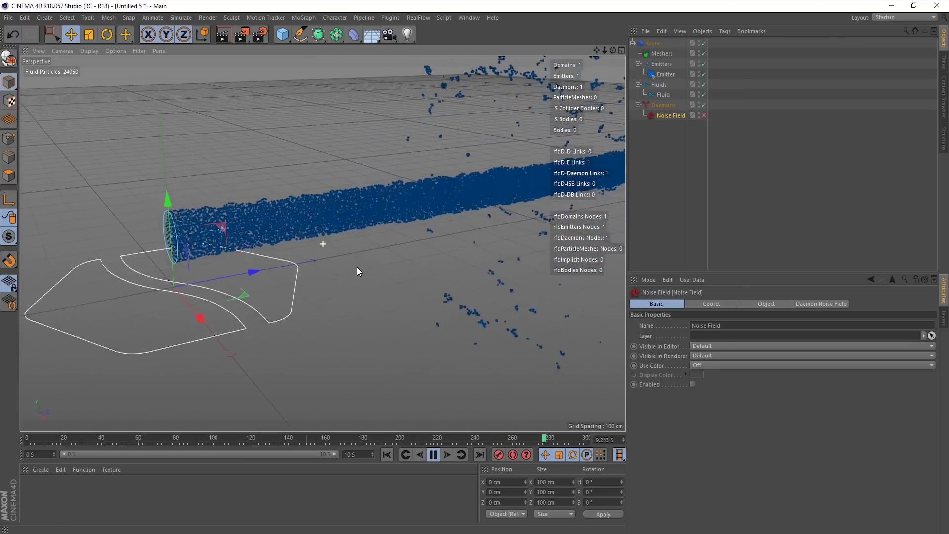
# Re-enable the Noise Field daemon and examine how it disturbs the fluid particles.
pyautogui.click(704, 116)
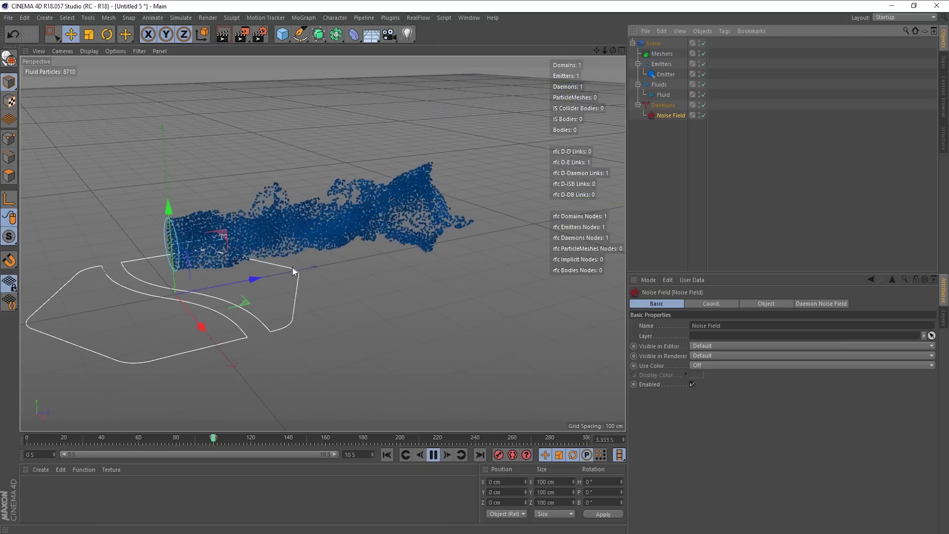
pyautogui.scroll(-2, 316, 255)
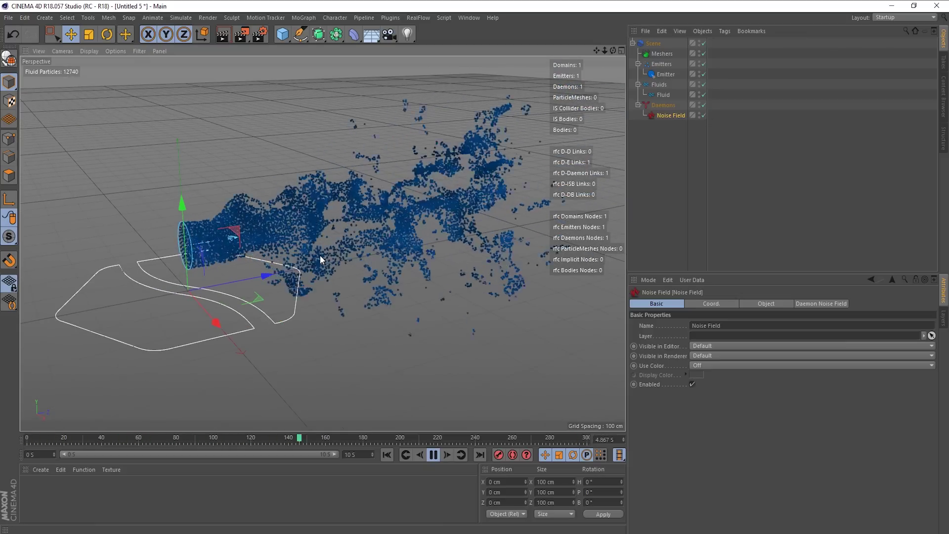
pyautogui.scroll(2, 328, 261)
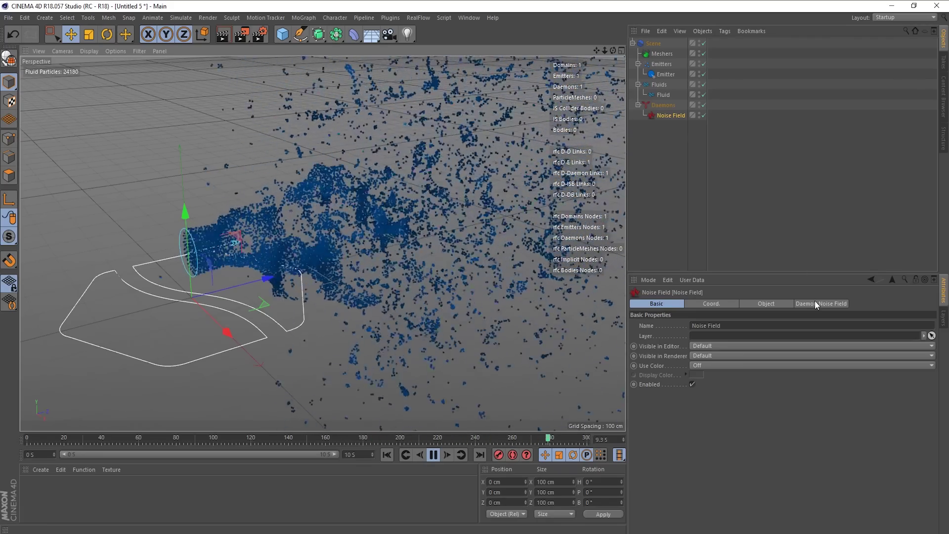
# Review the Noise Field's Affect options, then look over the emitter's emission settings and the fluid's properties.
pyautogui.click(819, 303)
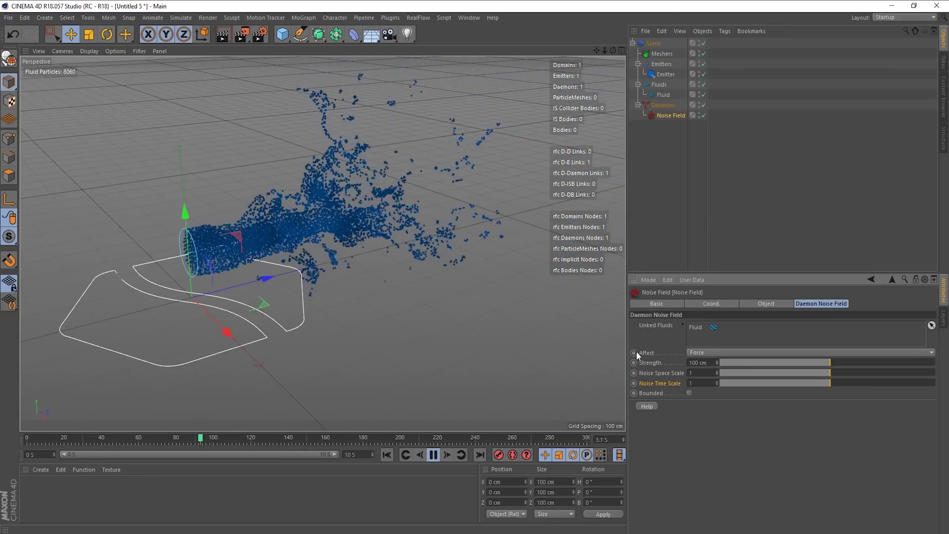
pyautogui.click(714, 351)
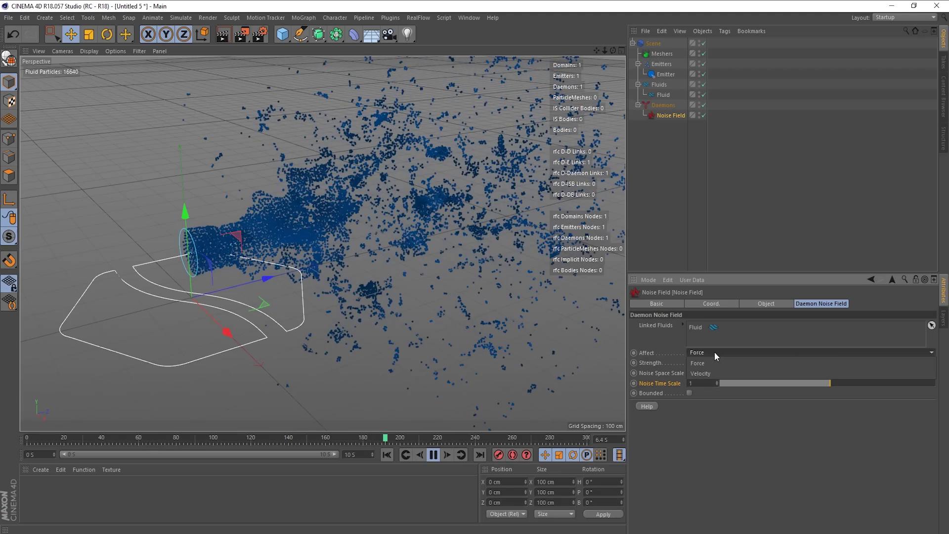
pyautogui.click(714, 352)
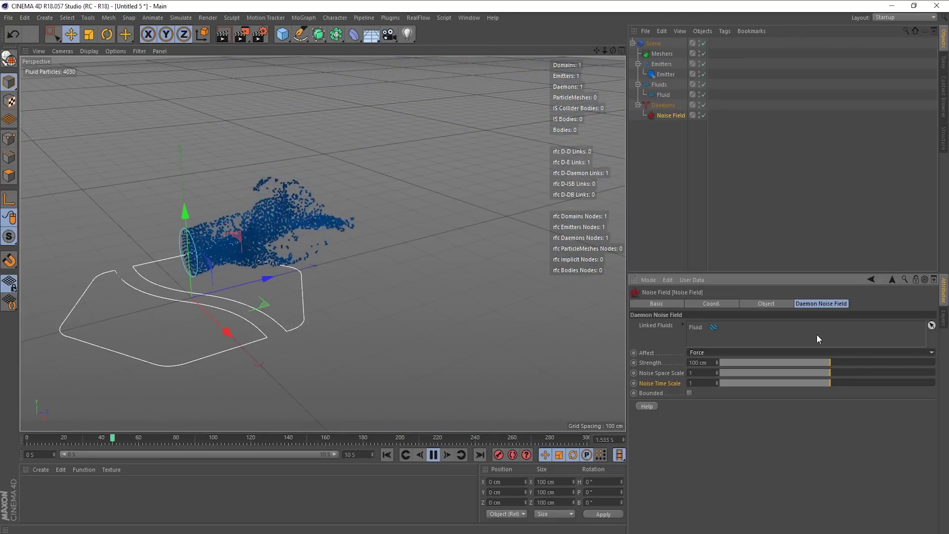
pyautogui.click(672, 74)
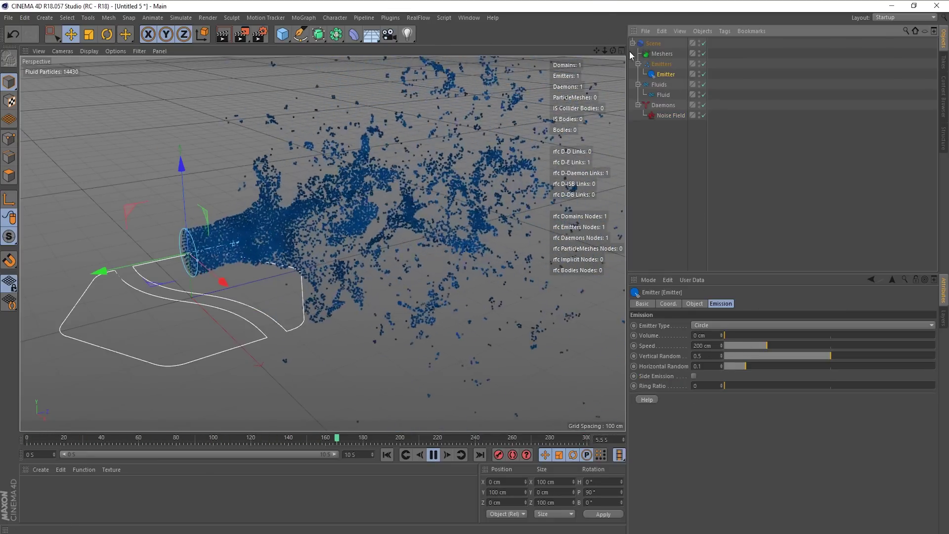
pyautogui.click(664, 96)
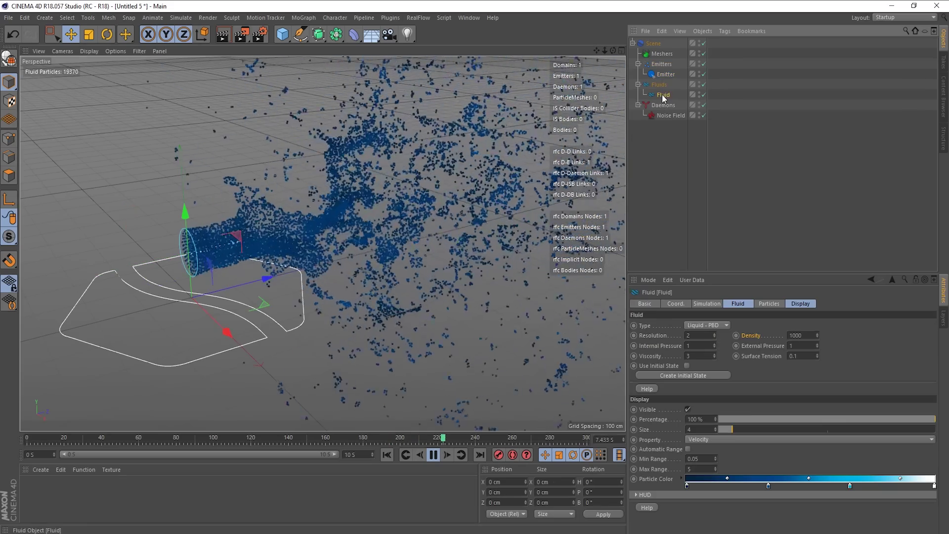
# Set the Noise Field daemon's strength to 0 cm.
pyautogui.click(672, 116)
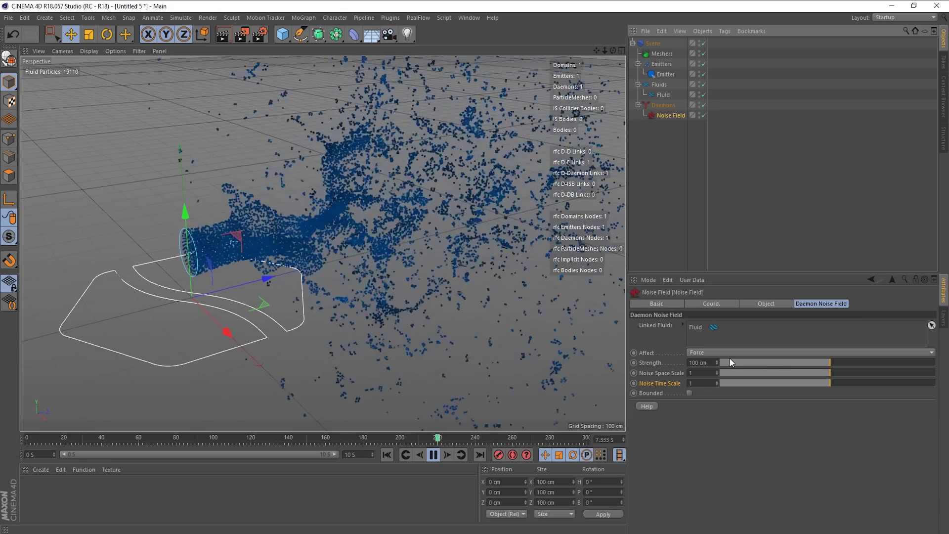
pyautogui.click(701, 363)
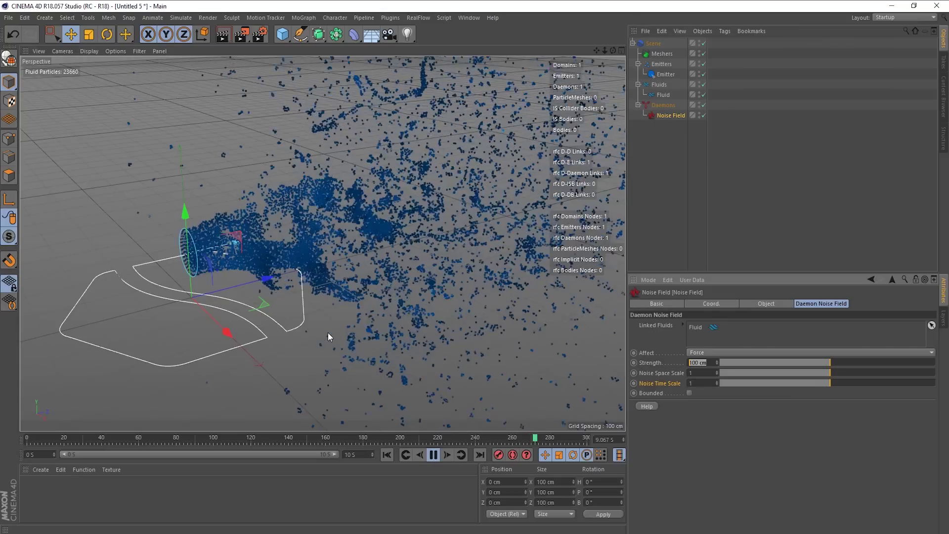
pyautogui.write('0')
pyautogui.press('Return')
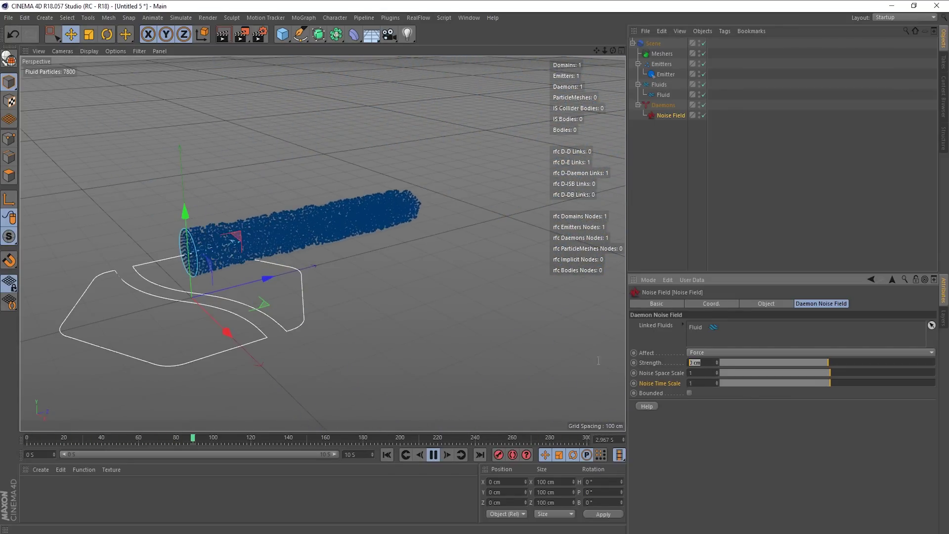
# Try a Noise Field strength of 50 cm, then reset the strength to its default of 100 cm.
pyautogui.press('Return')
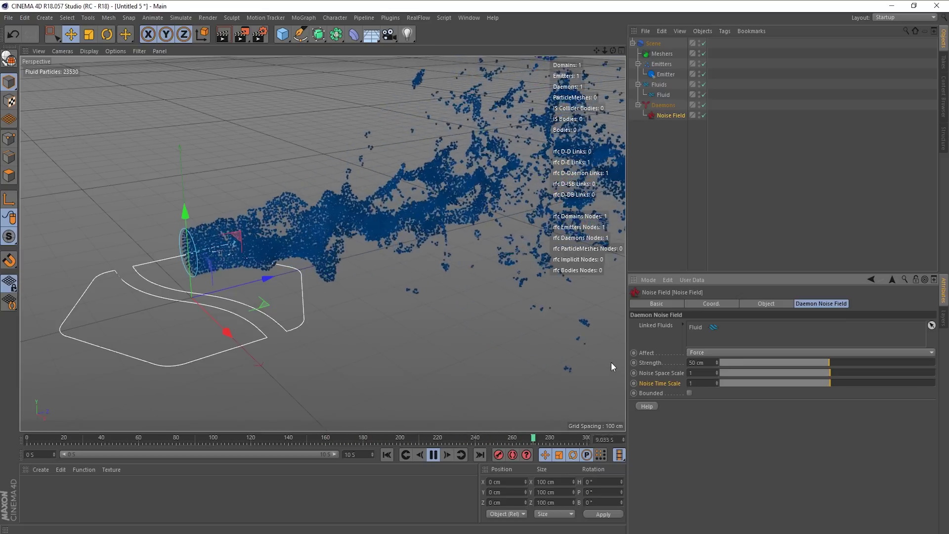
pyautogui.rightClick(654, 363)
pyautogui.click(687, 420)
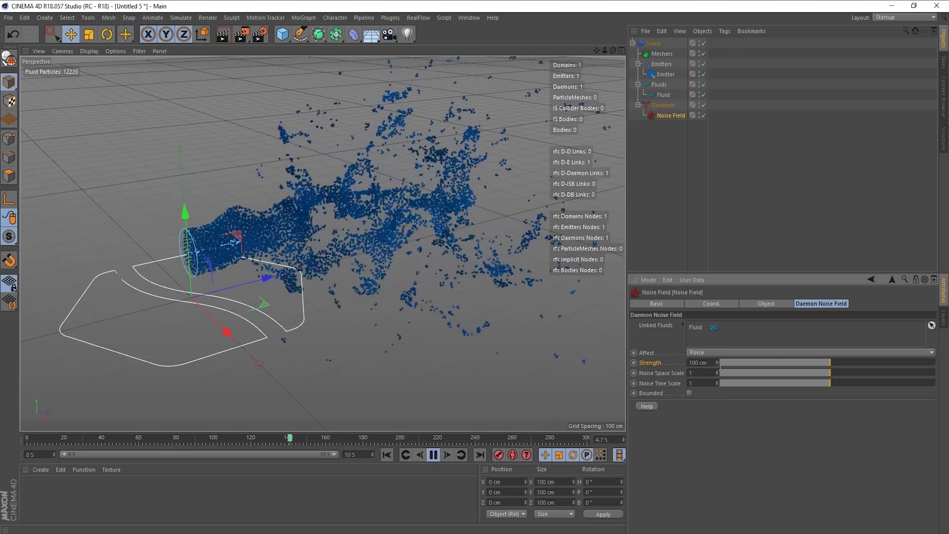
# Set the Noise Field daemon's strength to 50 cm.
pyautogui.doubleClick(705, 362)
pyautogui.write('5')
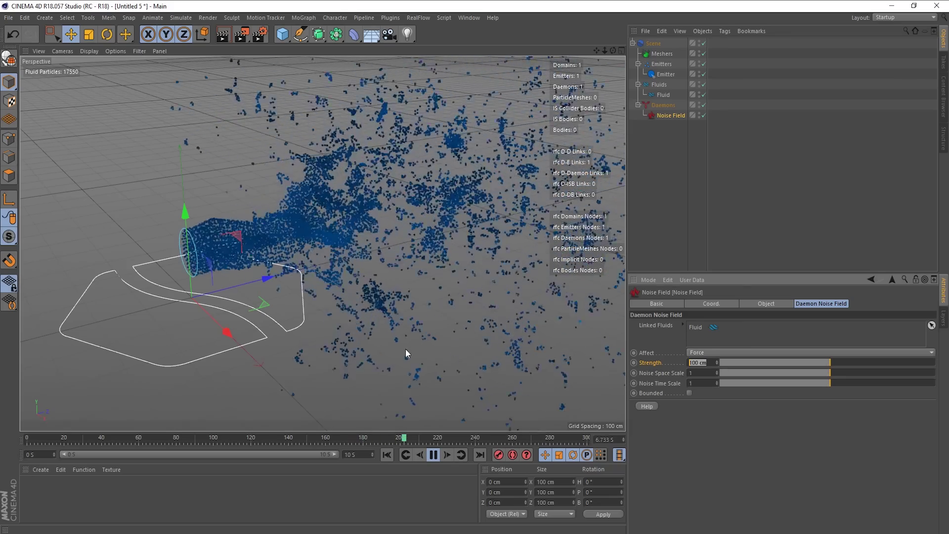
pyautogui.write('0')
pyautogui.press('Return')
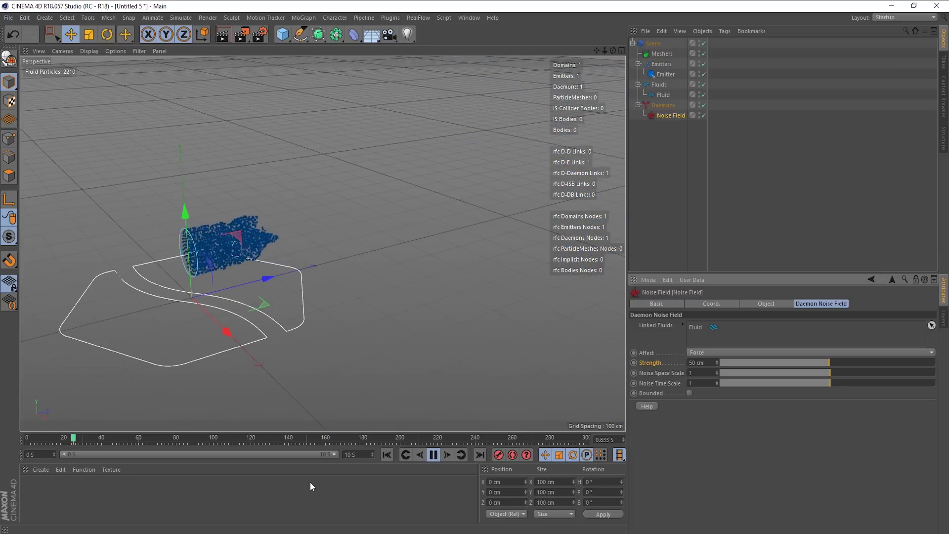
# Stop the fluid simulation, return it to the start, and disable the RealFlow Scene object.
pyautogui.click(433, 454)
pyautogui.click(387, 454)
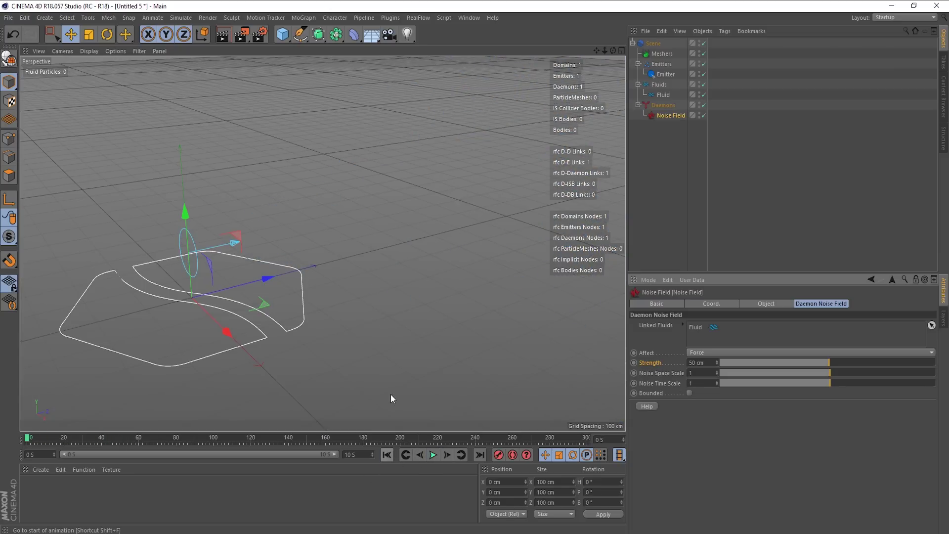
pyautogui.keyDown('alt'); pyautogui.moveTo(298, 167); pyautogui.dragTo(357, 240); pyautogui.keyUp('alt')
pyautogui.scroll(-3, 357, 240)
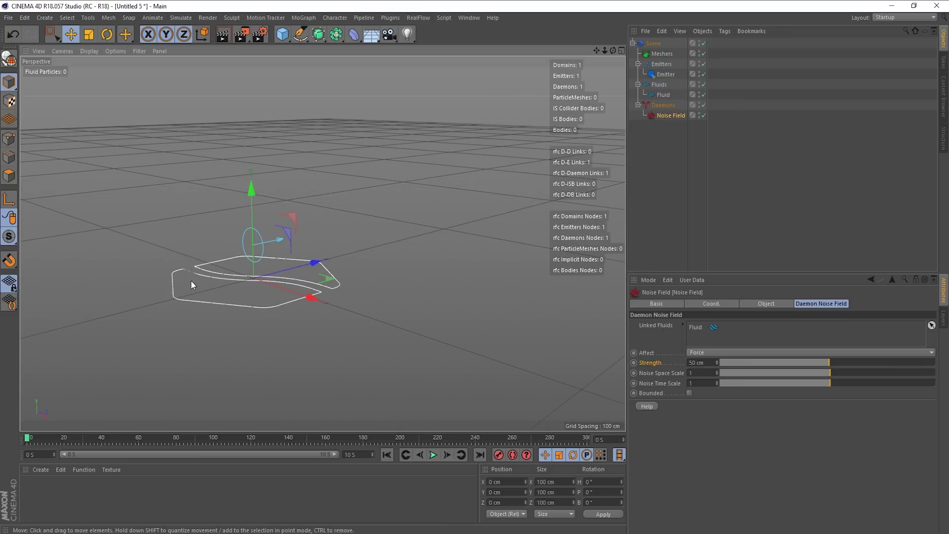
pyautogui.keyDown('alt'); pyautogui.moveTo(315, 278); pyautogui.dragTo(307, 289); pyautogui.keyUp('alt')
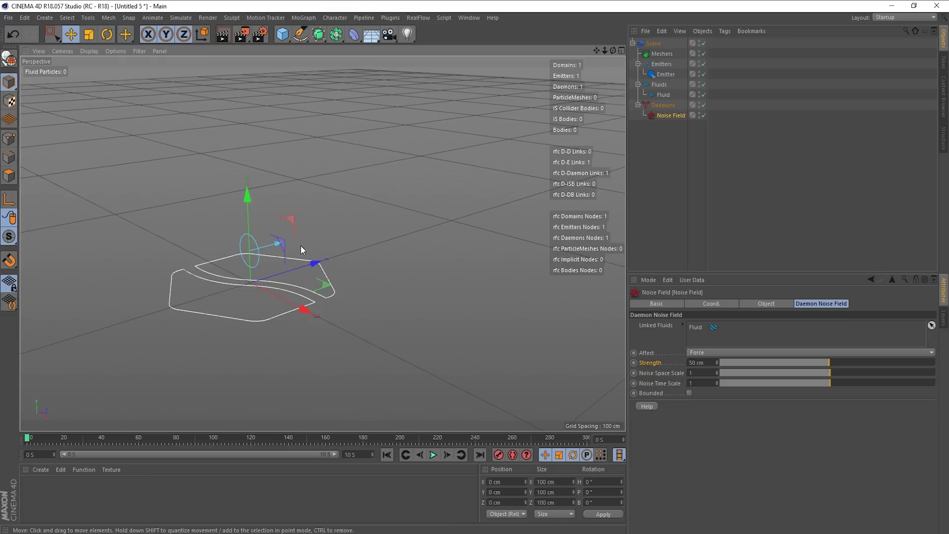
pyautogui.keyDown('alt'); pyautogui.moveTo(313, 235); pyautogui.dragTo(313, 235); pyautogui.keyUp('alt')
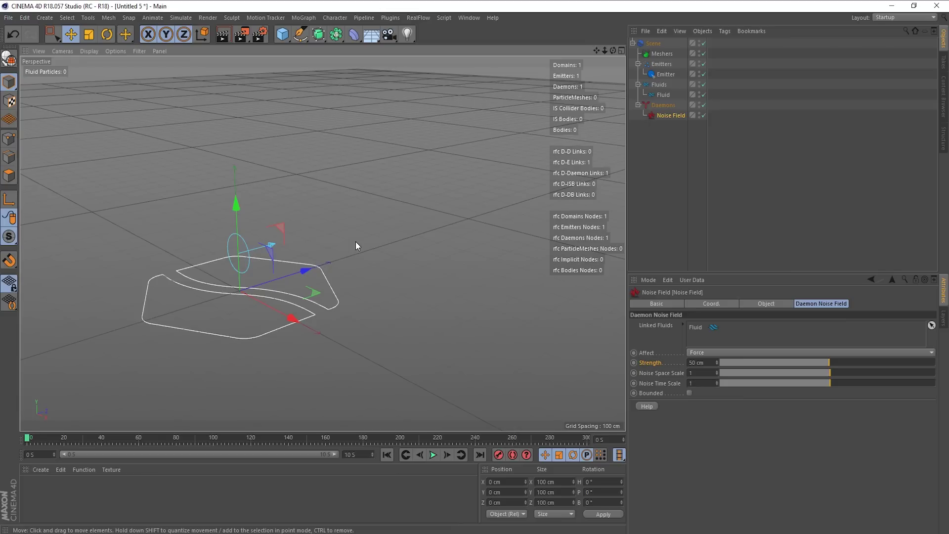
pyautogui.keyDown('alt'); pyautogui.moveTo(358, 248); pyautogui.dragTo(371, 277); pyautogui.keyUp('alt')
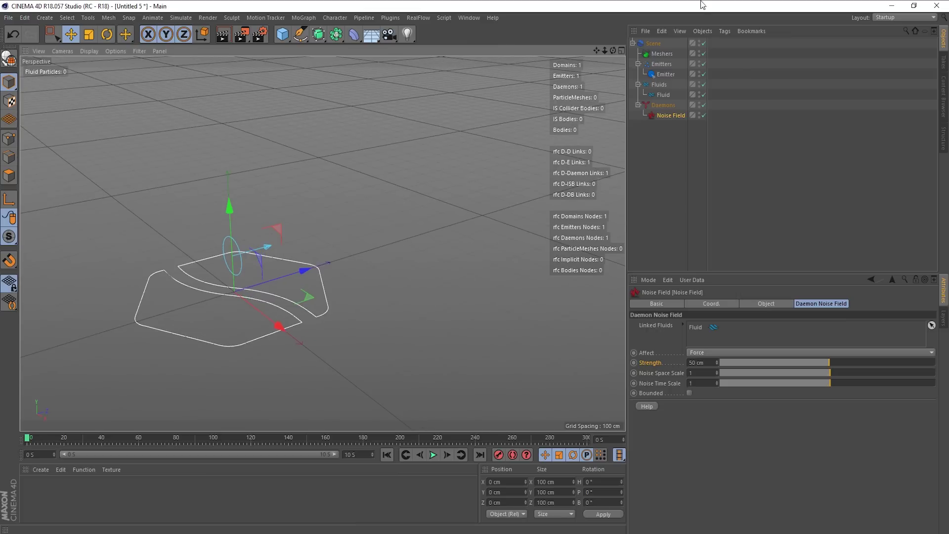
pyautogui.click(704, 46)
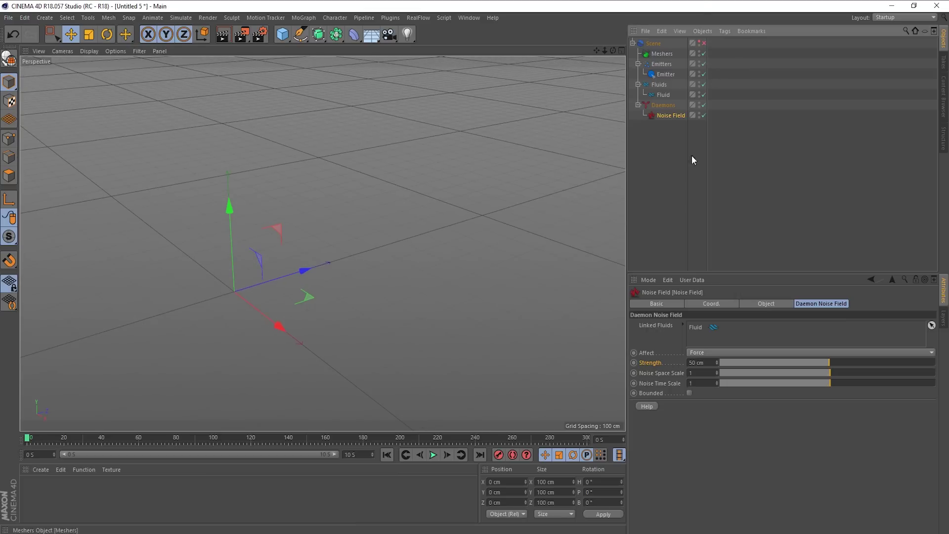
# Add a sphere primitive, display it with Gouraud Shading (Lines), and frame it in the viewport.
pyautogui.click(659, 196)
pyautogui.click(286, 38)
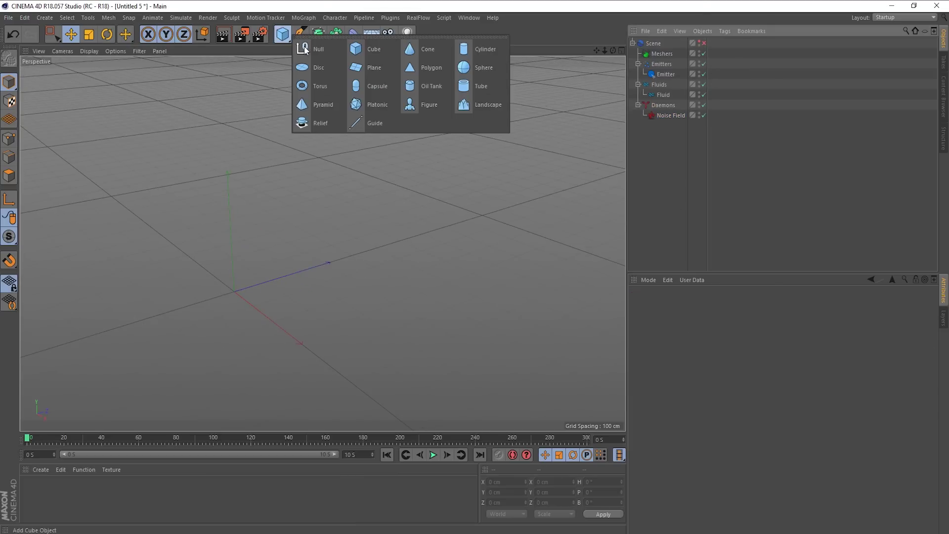
pyautogui.click(481, 72)
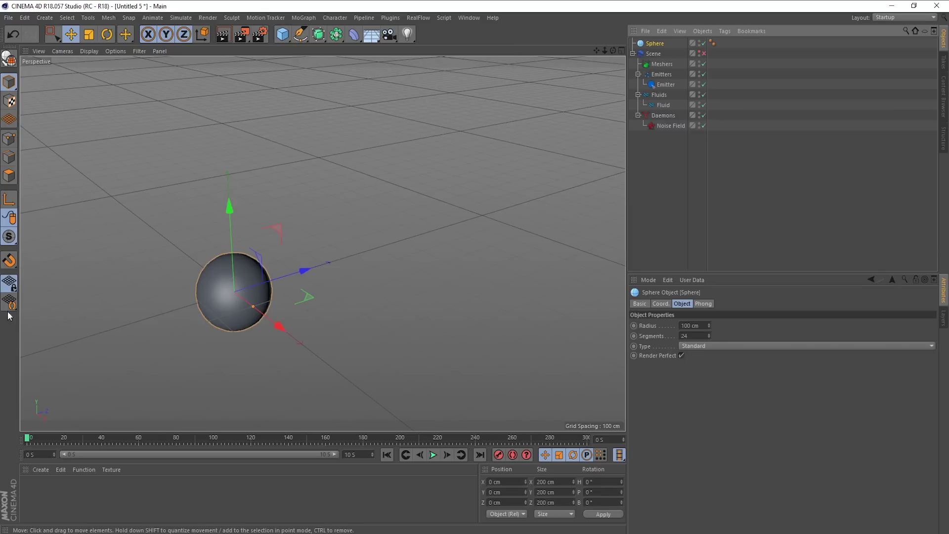
pyautogui.click(81, 50)
pyautogui.click(106, 74)
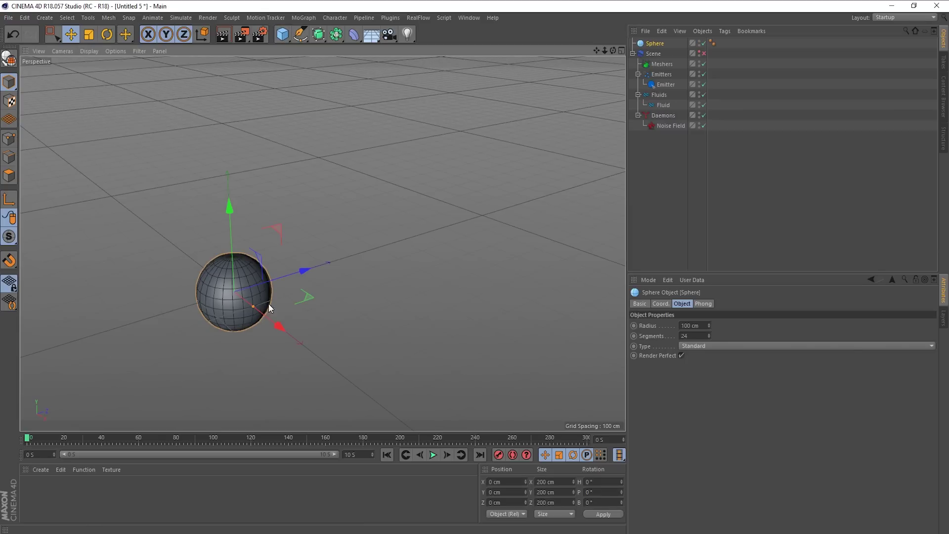
pyautogui.scroll(3, 206, 304)
pyautogui.press('o')
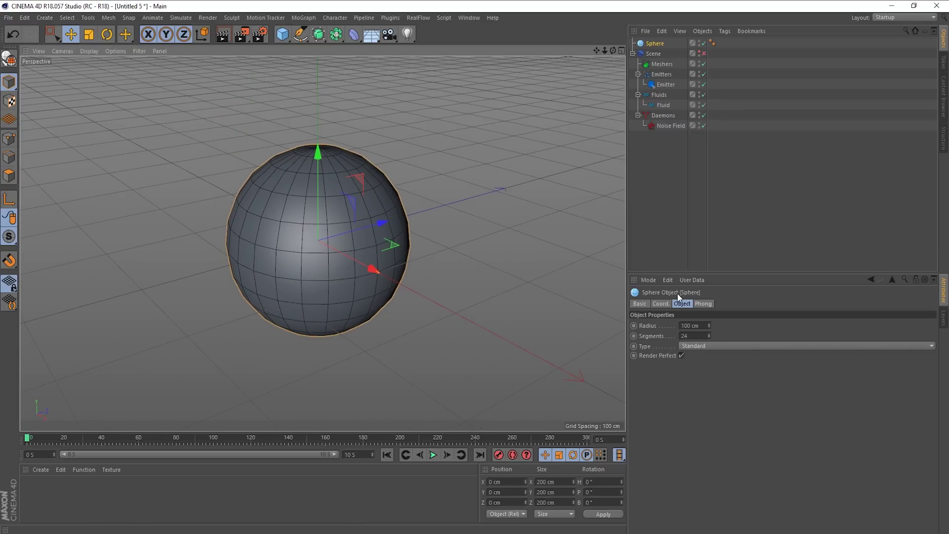
# Set the sphere's segments to 150 and its type to Hexahedron.
pyautogui.doubleClick(691, 335)
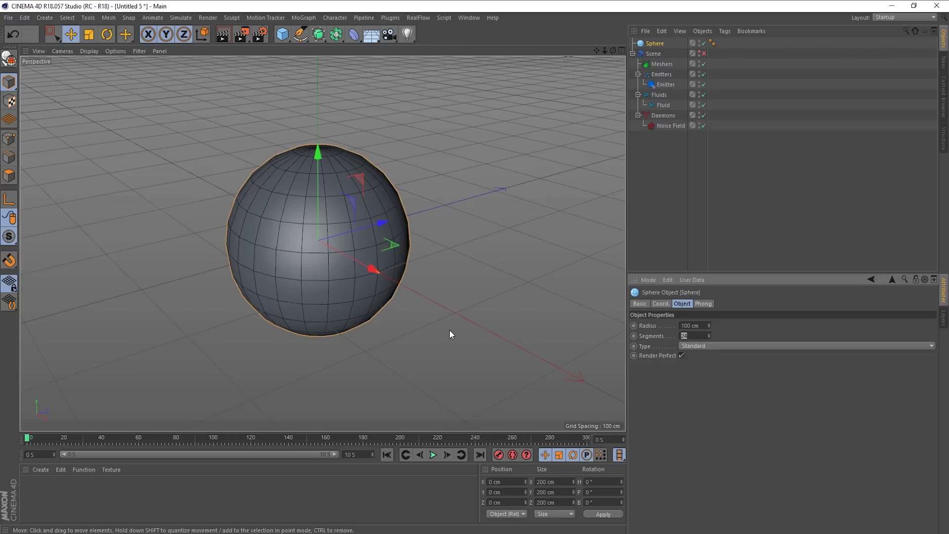
pyautogui.write('150')
pyautogui.press('Return')
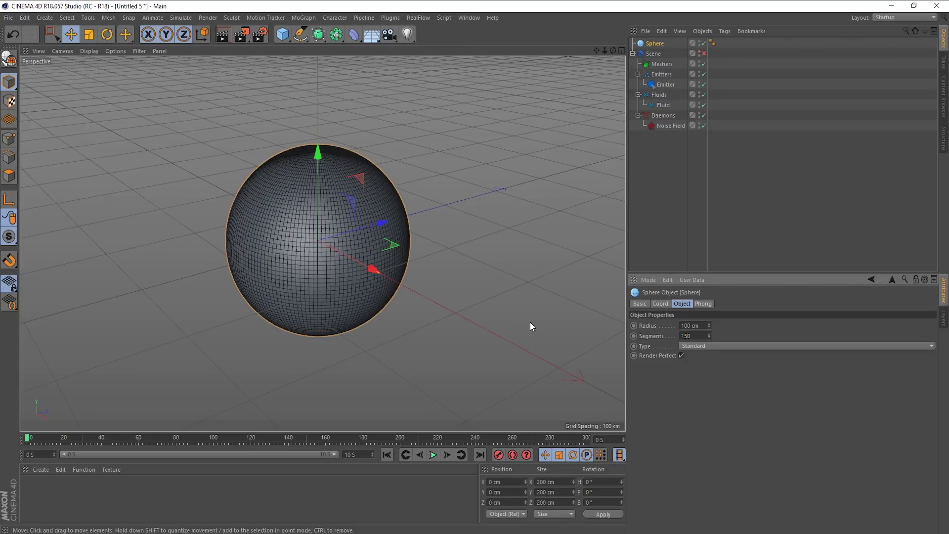
pyautogui.click(716, 345)
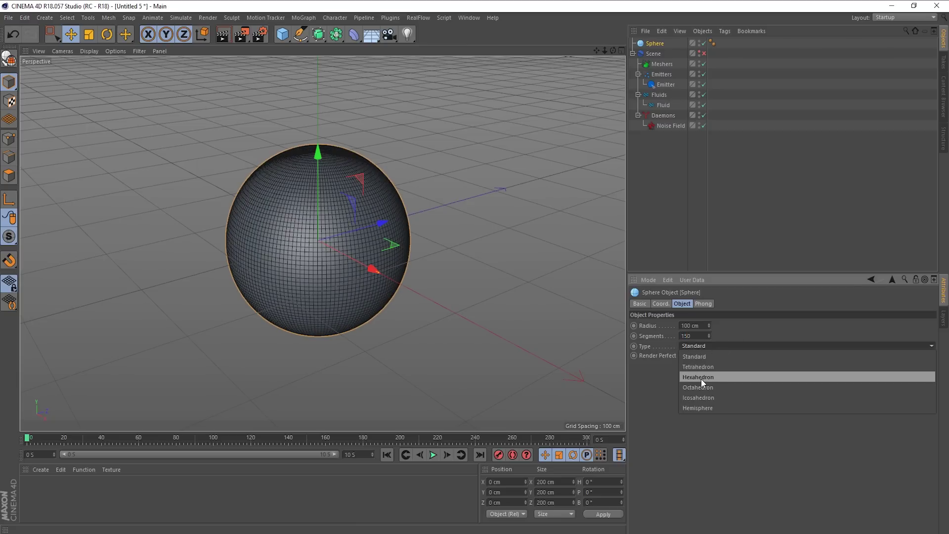
pyautogui.click(701, 377)
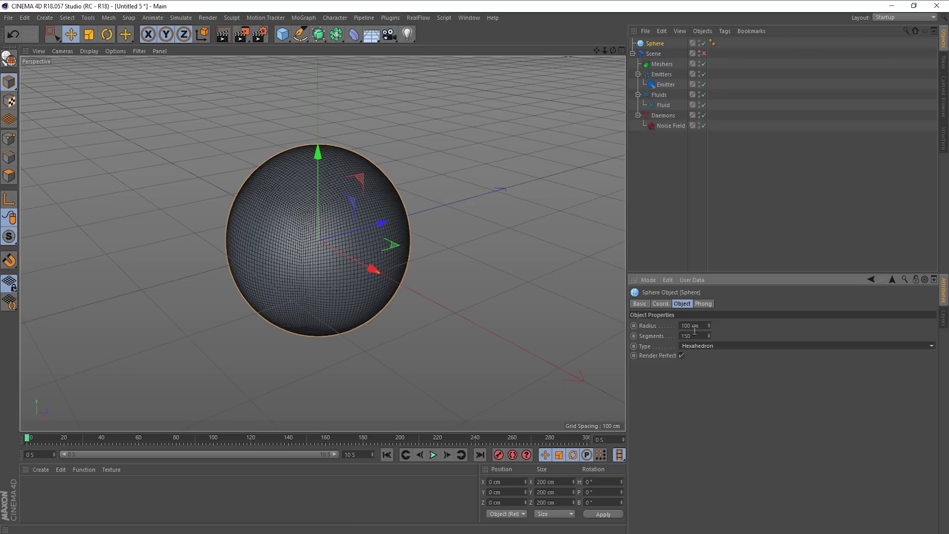
pyautogui.click(664, 182)
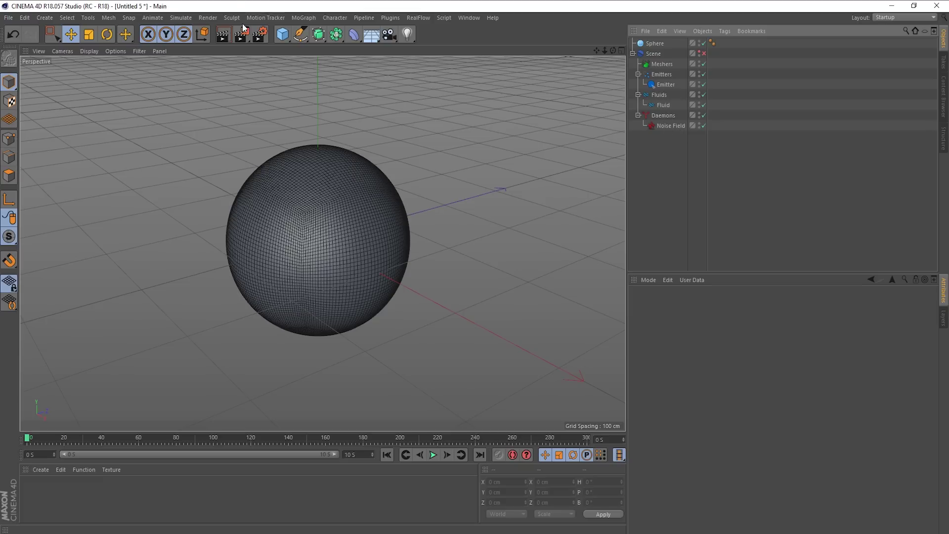
# Add a Displacer deformer as a child of the sphere and change the viewport display to plain Gouraud Shading.
pyautogui.click(352, 34)
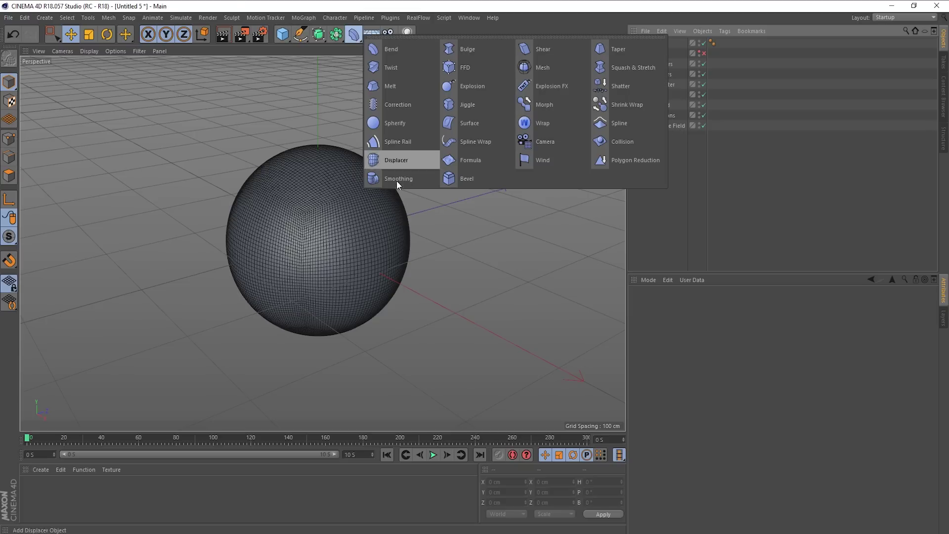
pyautogui.click(392, 161)
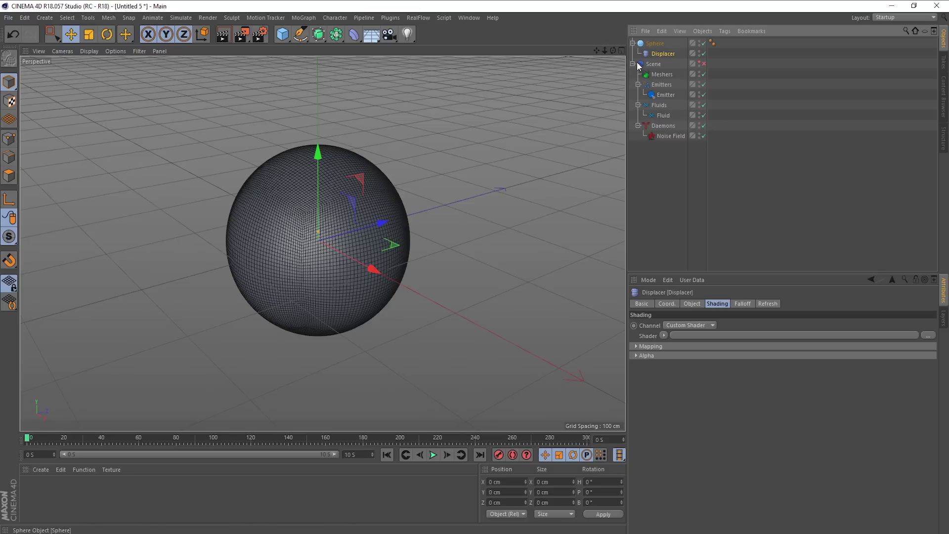
pyautogui.scroll(1, 482, 125)
pyautogui.click(89, 51)
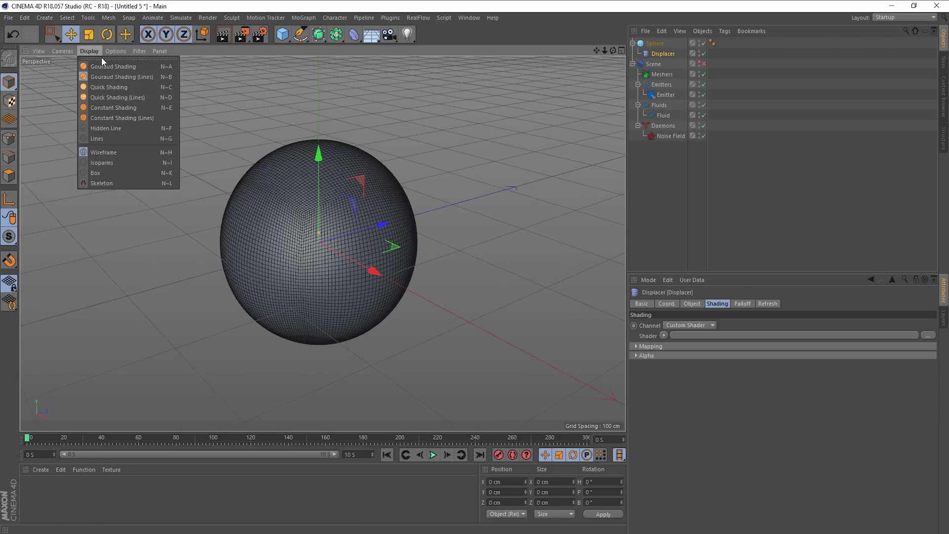
pyautogui.click(108, 66)
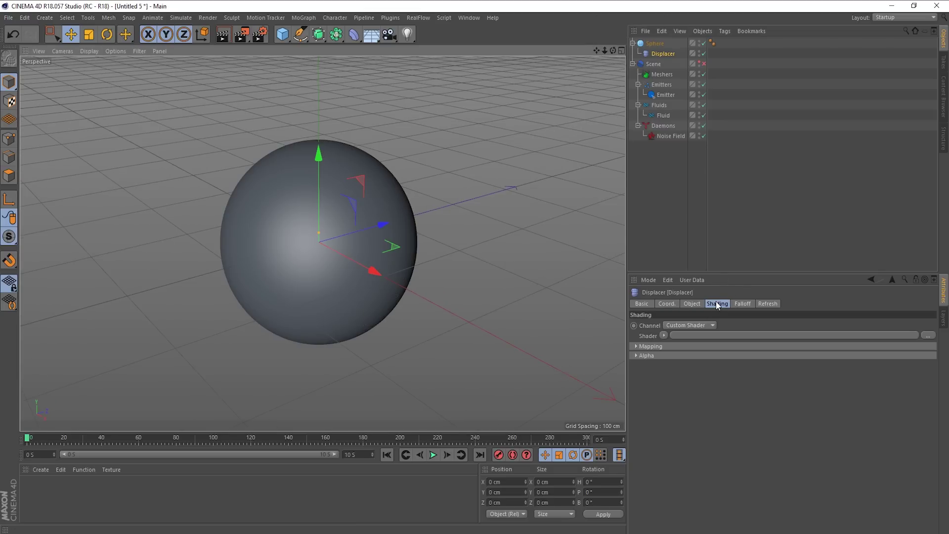
# Assign a Noise shader to the Displacer and set its noise type to Fire.
pyautogui.click(663, 336)
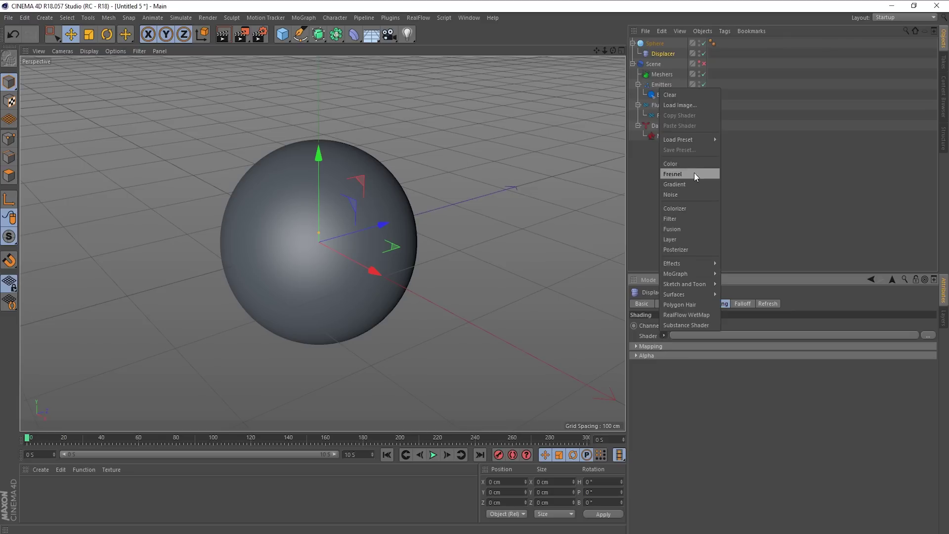
pyautogui.click(681, 194)
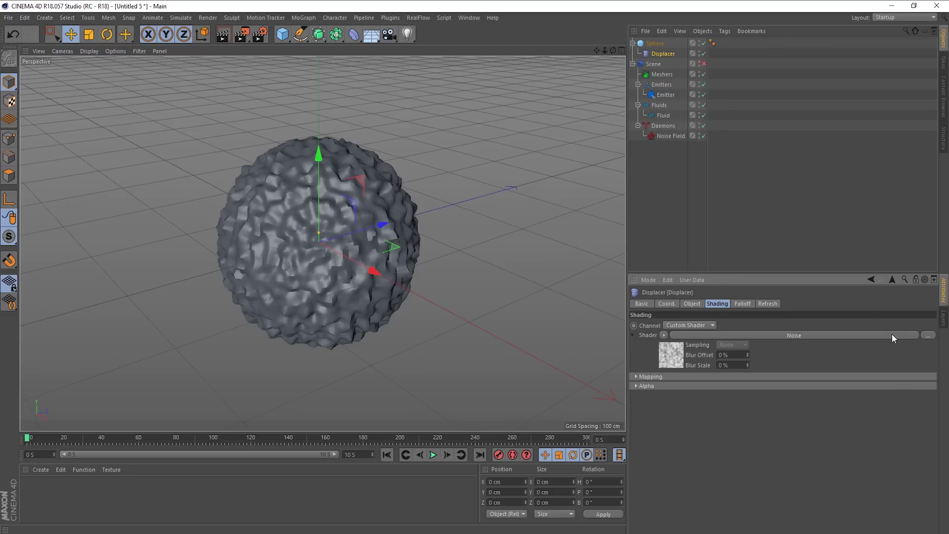
pyautogui.click(926, 336)
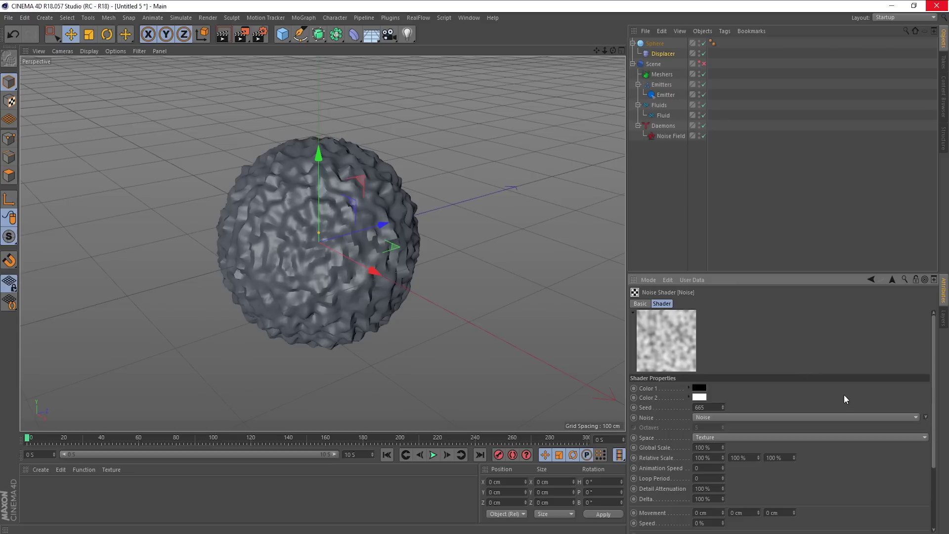
pyautogui.click(926, 419)
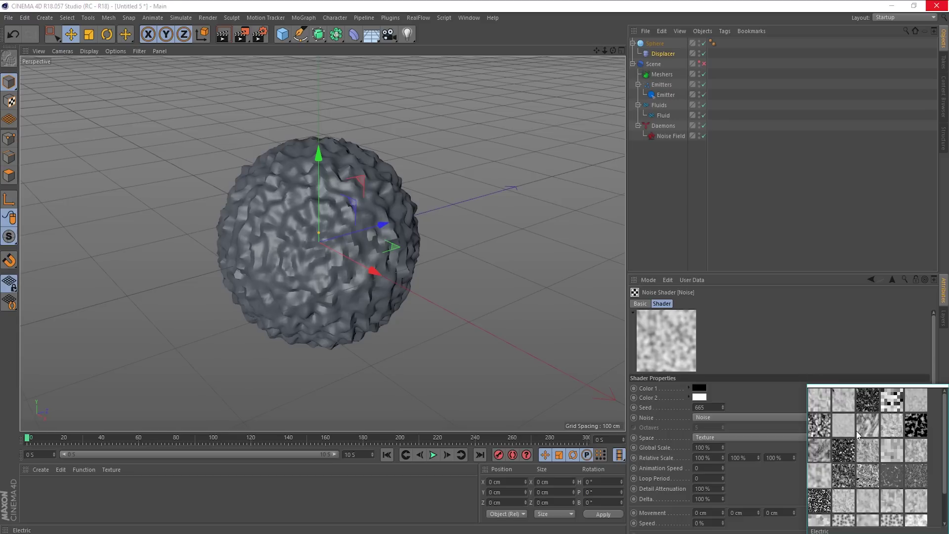
pyautogui.click(921, 431)
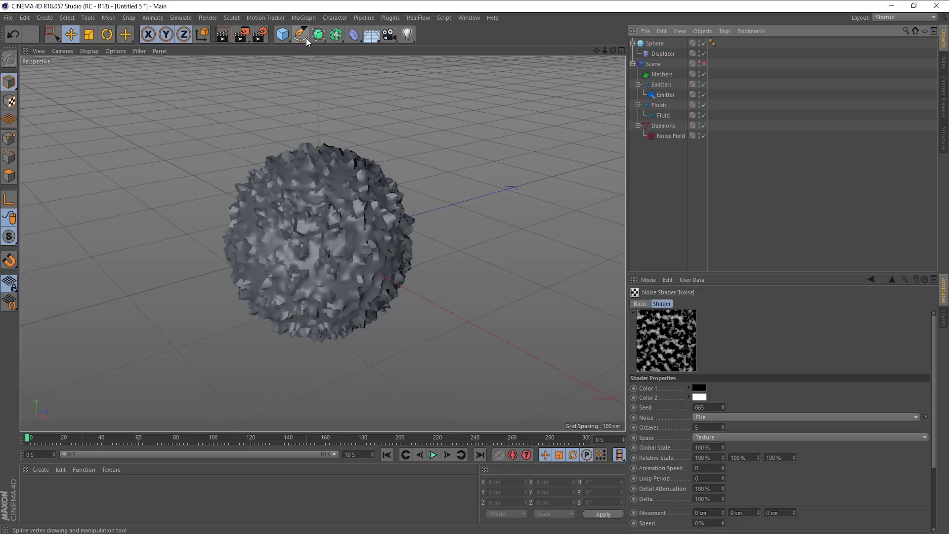
# Place the displaced sphere under a new Subdivision Surface and set the Displacer's height to 5 cm.
pyautogui.moveTo(319, 34); pyautogui.dragTo(371, 49)
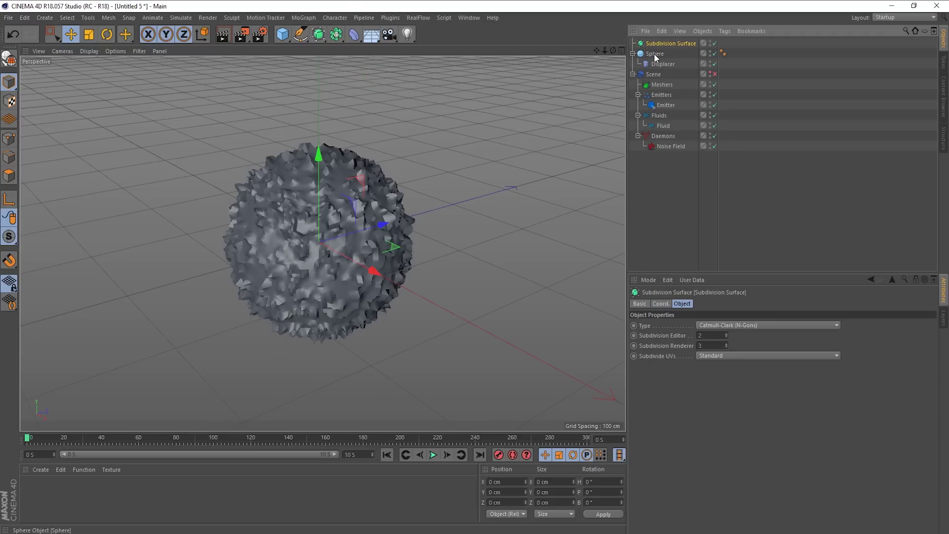
pyautogui.moveTo(653, 46); pyautogui.dragTo(653, 43)
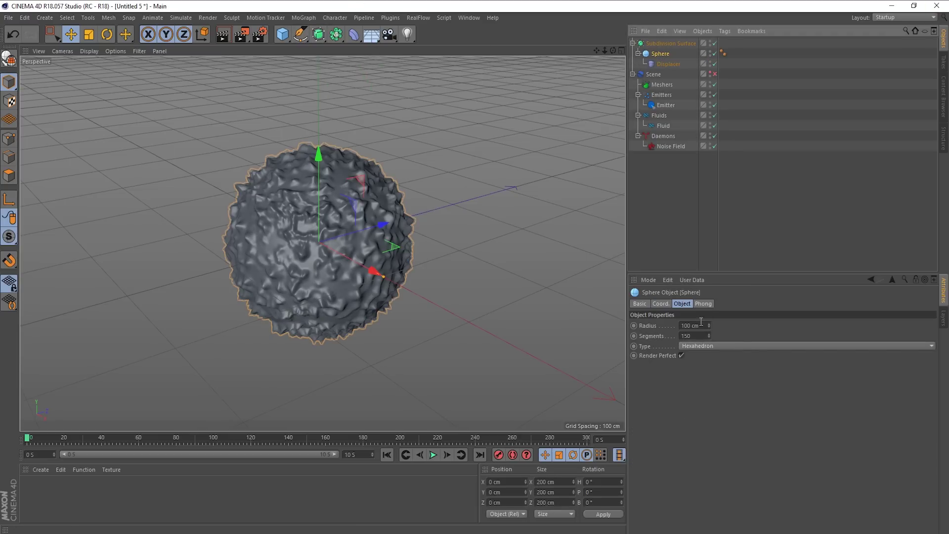
pyautogui.click(669, 63)
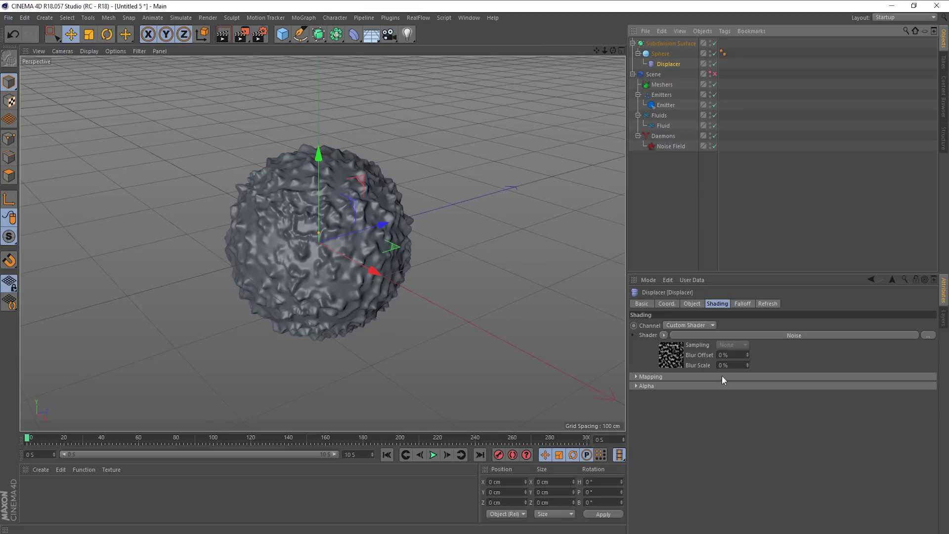
pyautogui.click(692, 304)
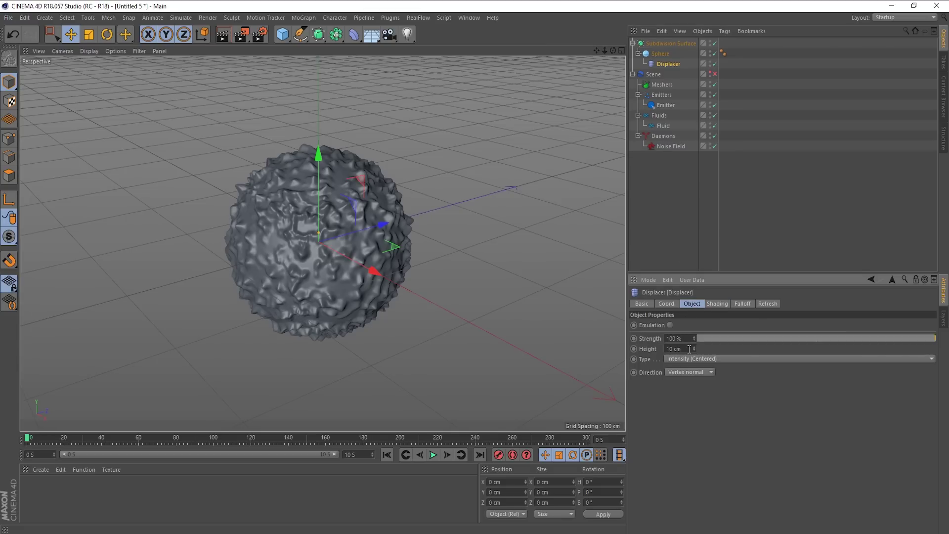
pyautogui.write('5')
pyautogui.press('Return')
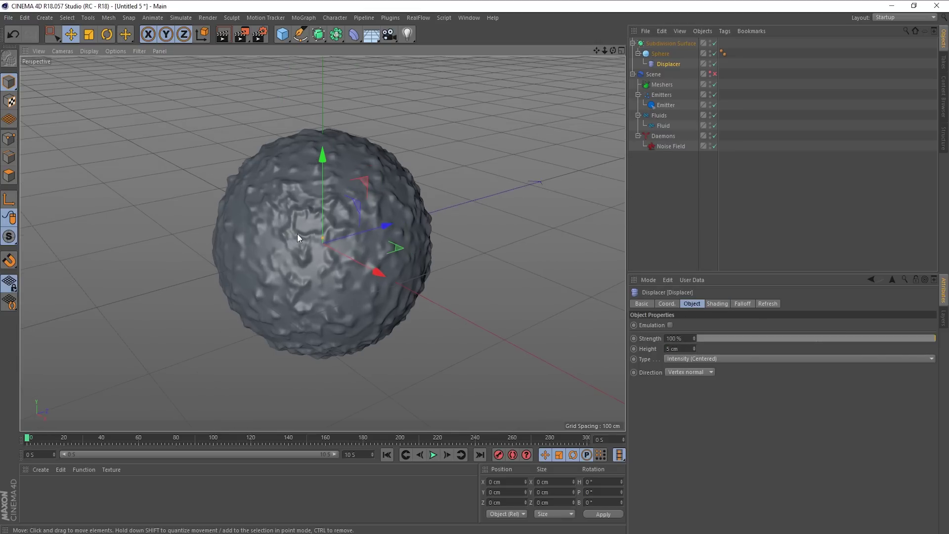
pyautogui.keyDown('alt'); pyautogui.moveTo(340, 236); pyautogui.dragTo(359, 200); pyautogui.keyUp('alt')
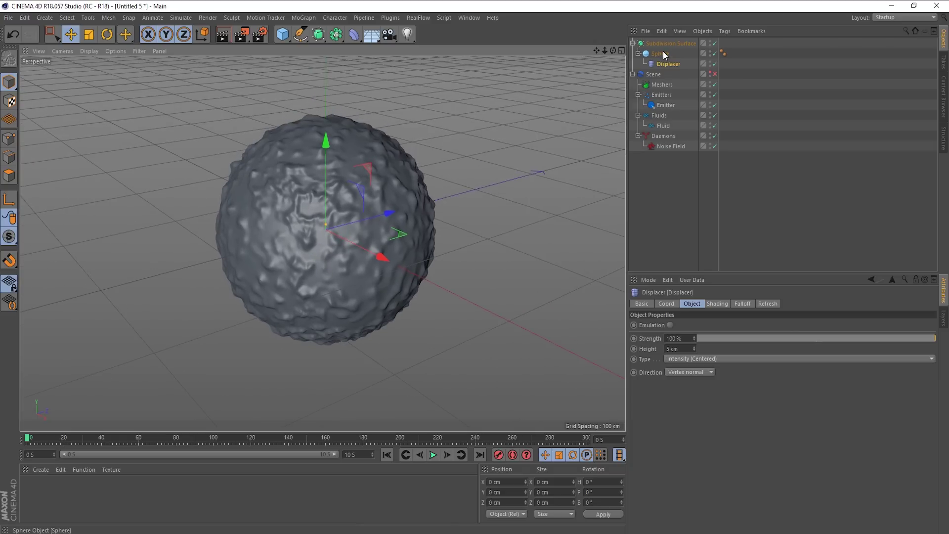
# Set the Displacer noise shader's animation speed to 1 and play the animation.
pyautogui.click(713, 304)
pyautogui.click(721, 334)
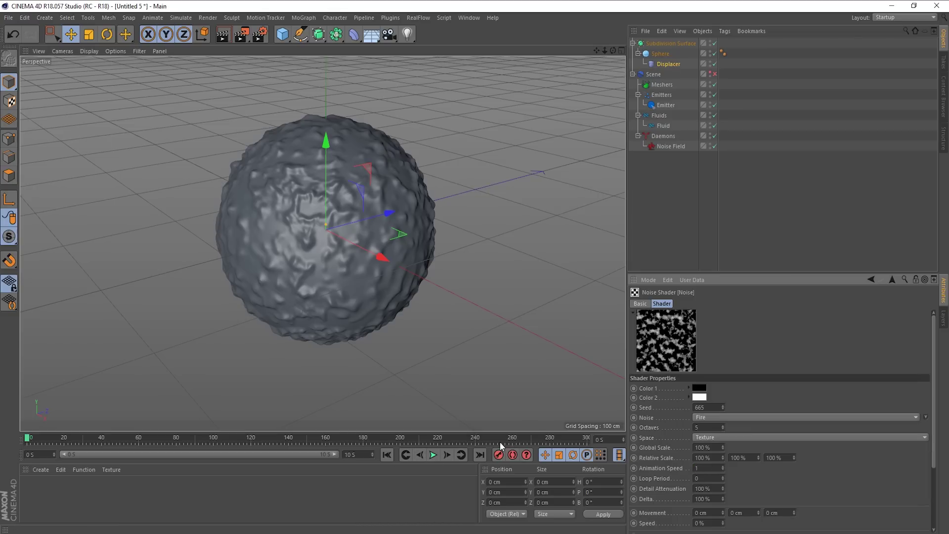
pyautogui.click(434, 455)
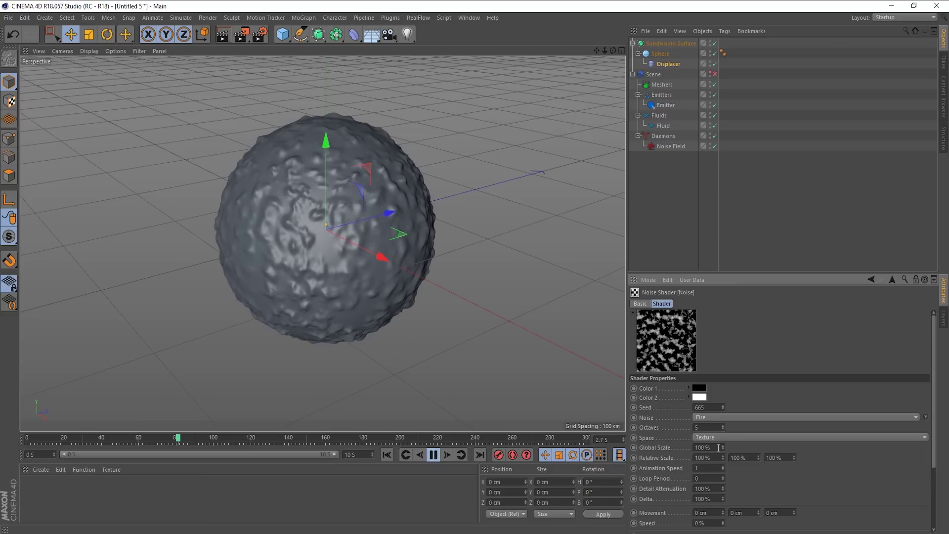
# Set the noise shader's global scale to 10%.
pyautogui.click(702, 447)
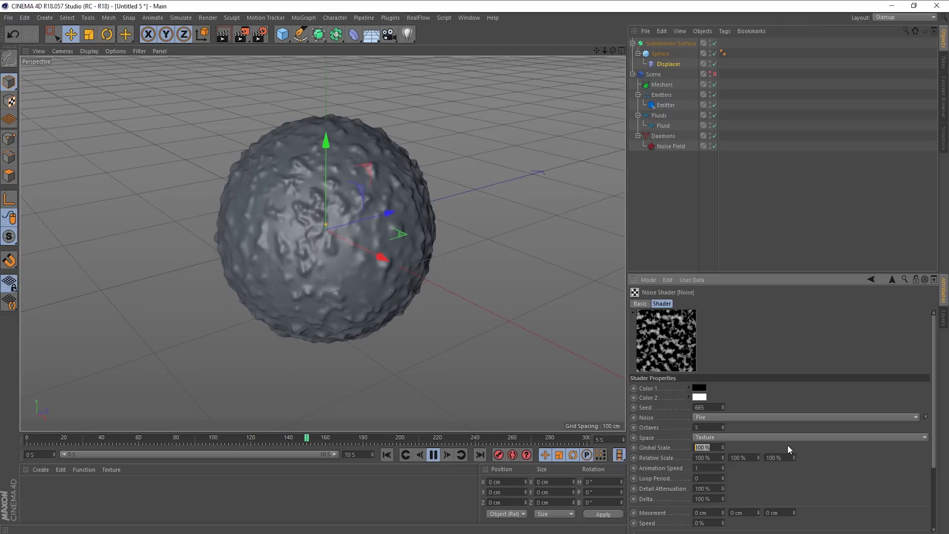
pyautogui.write('10')
pyautogui.press('Return')
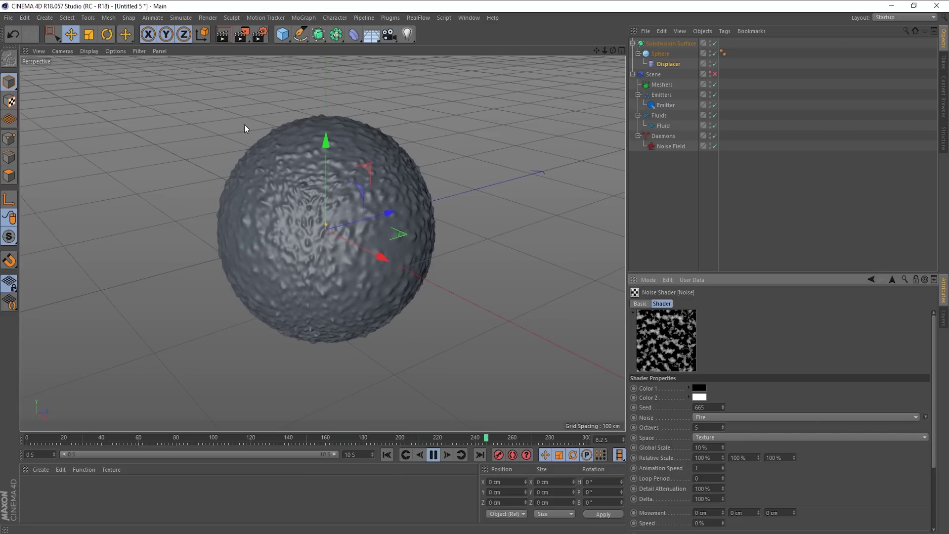
# Set the Displacer noise shader's global scale to 1%.
pyautogui.click(708, 447)
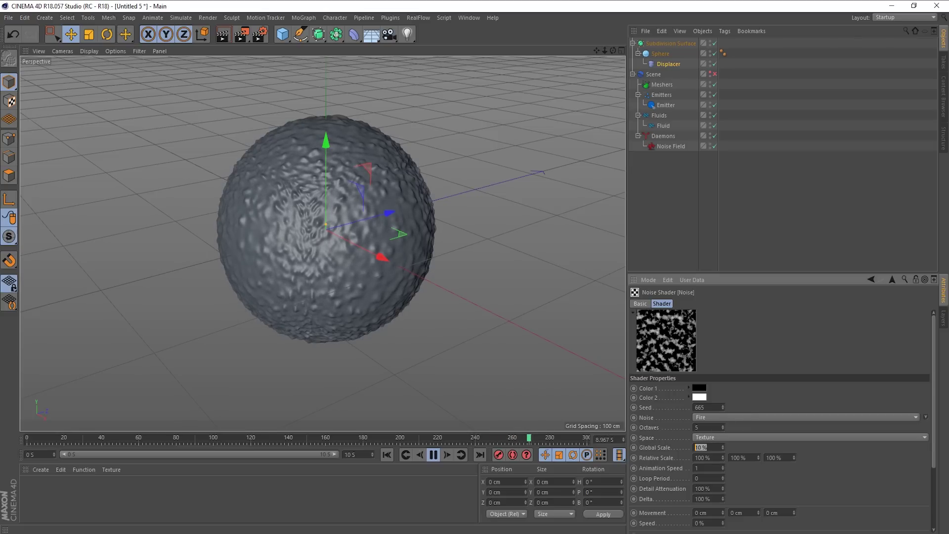
pyautogui.write('1')
pyautogui.press('Return')
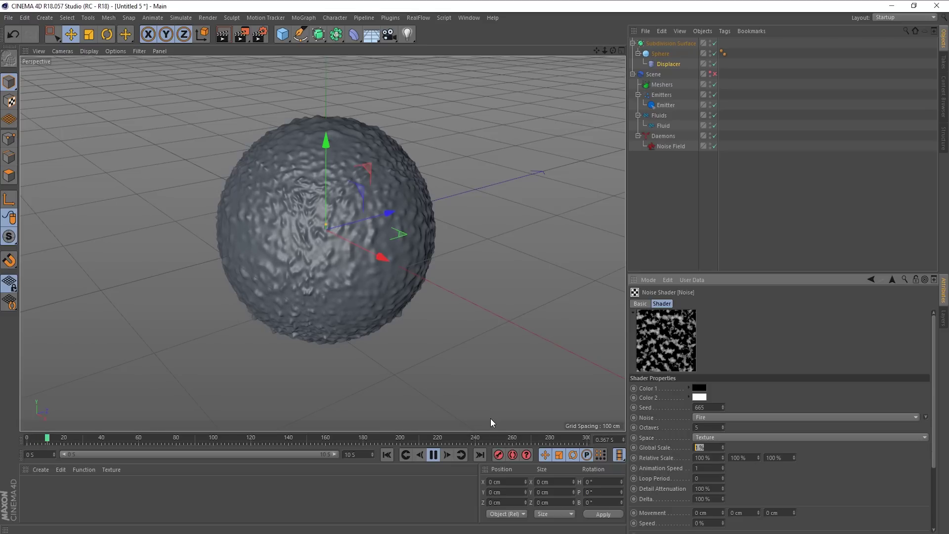
# Set the noise shader's global scale to 0.05%, inspect the displaced sphere and pause the animation.
pyautogui.write('.0')
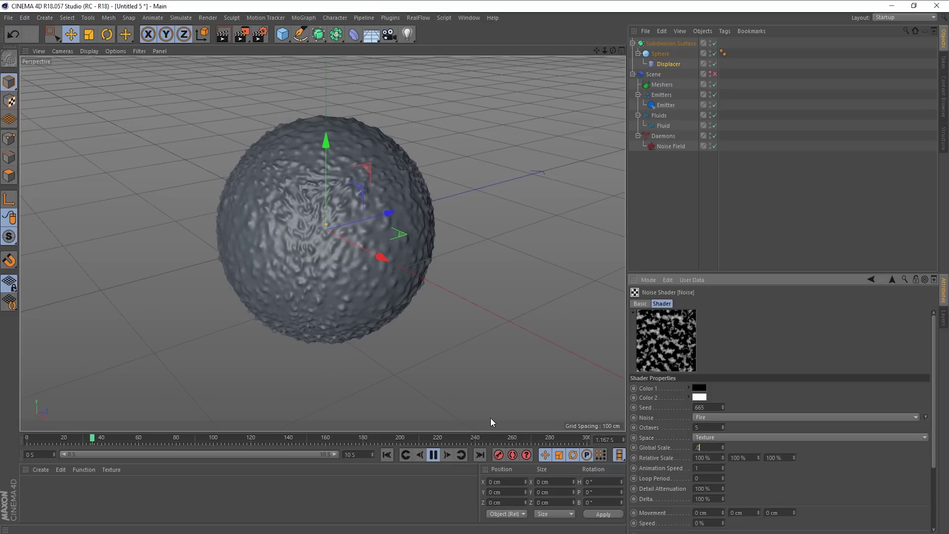
pyautogui.write('5')
pyautogui.press('Return')
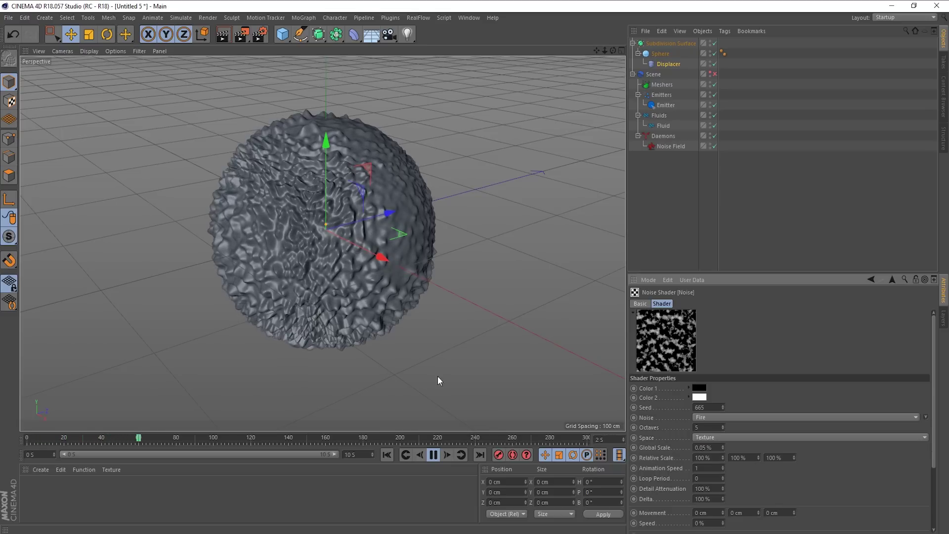
pyautogui.keyDown('alt'); pyautogui.moveTo(352, 179); pyautogui.dragTo(333, 186); pyautogui.keyUp('alt')
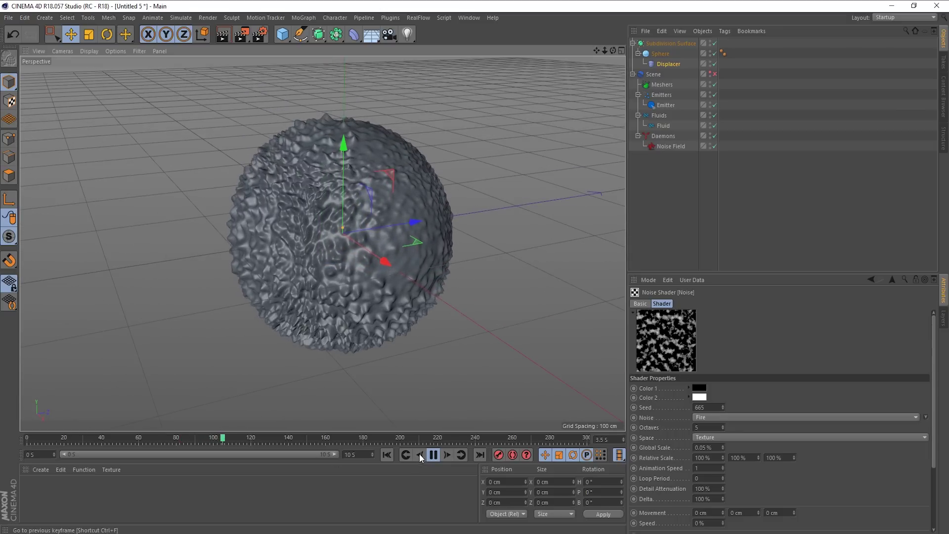
pyautogui.click(433, 454)
pyautogui.keyDown('alt'); pyautogui.moveTo(328, 254); pyautogui.dragTo(535, 293); pyautogui.keyUp('alt')
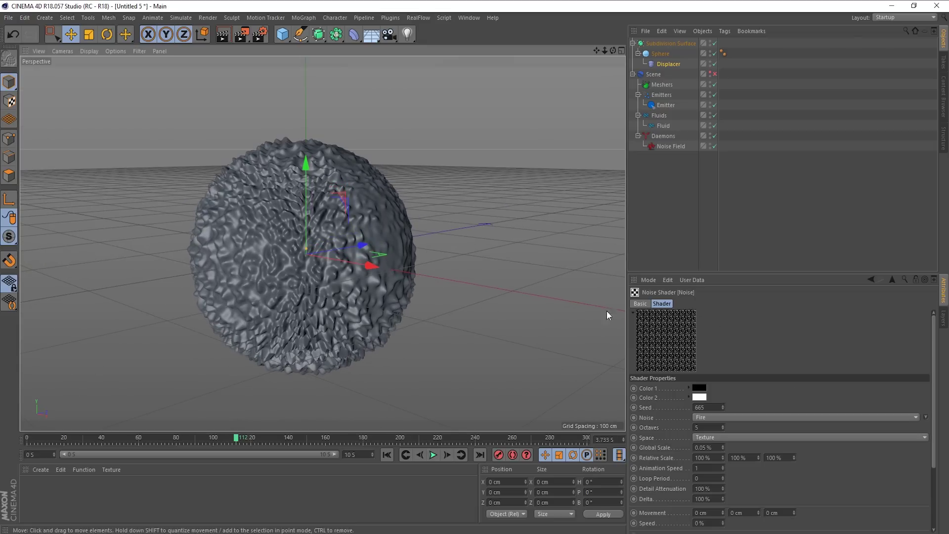
# Set the noise shader's global scale to 100%.
pyautogui.doubleClick(714, 450)
pyautogui.write('100')
pyautogui.press('Return')
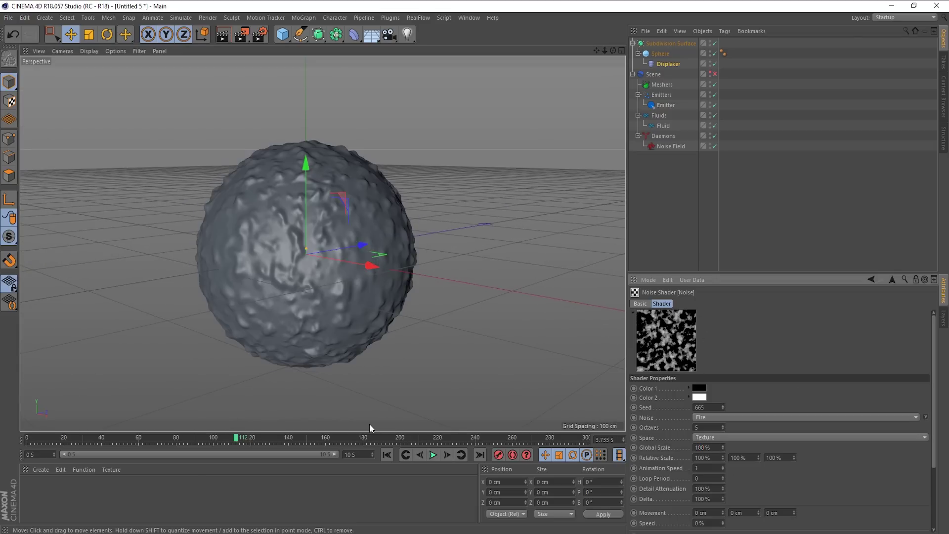
# Set the noise shader's global scale to 500% to produce larger, smoother bumps on the sphere.
pyautogui.doubleClick(717, 447)
pyautogui.write('500')
pyautogui.press('Return')
pyautogui.keyDown('alt'); pyautogui.moveTo(392, 262); pyautogui.dragTo(346, 280); pyautogui.keyUp('alt')
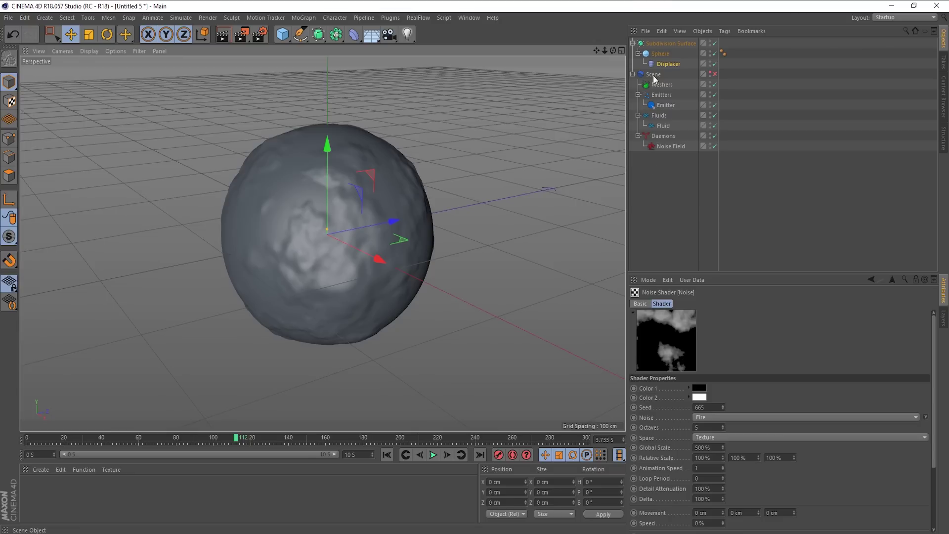
# Set the Displacer's height to 10 cm.
pyautogui.click(666, 64)
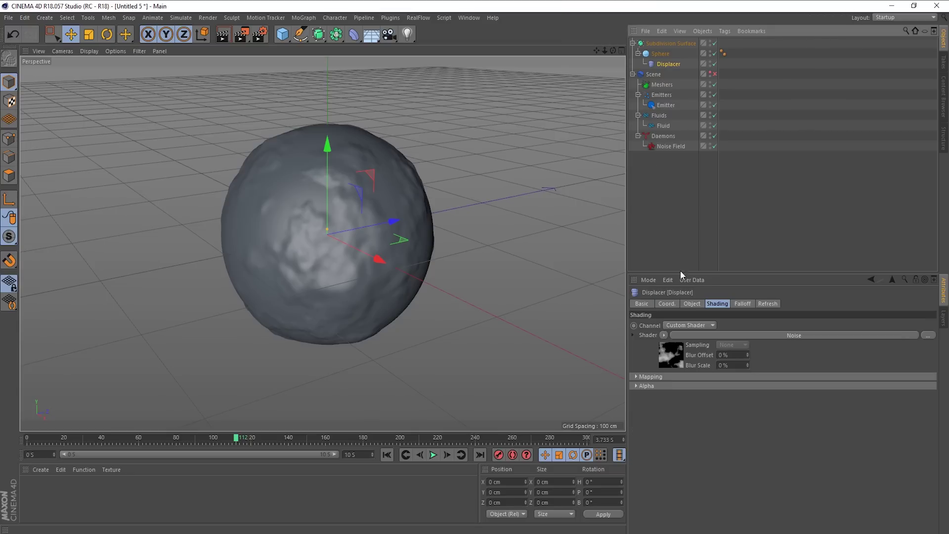
pyautogui.click(692, 304)
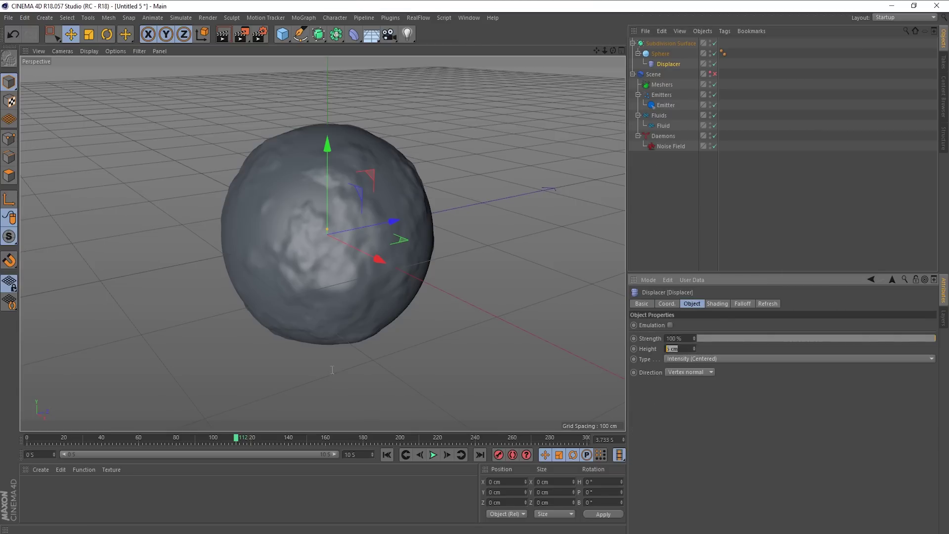
pyautogui.write('10')
pyautogui.press('Return')
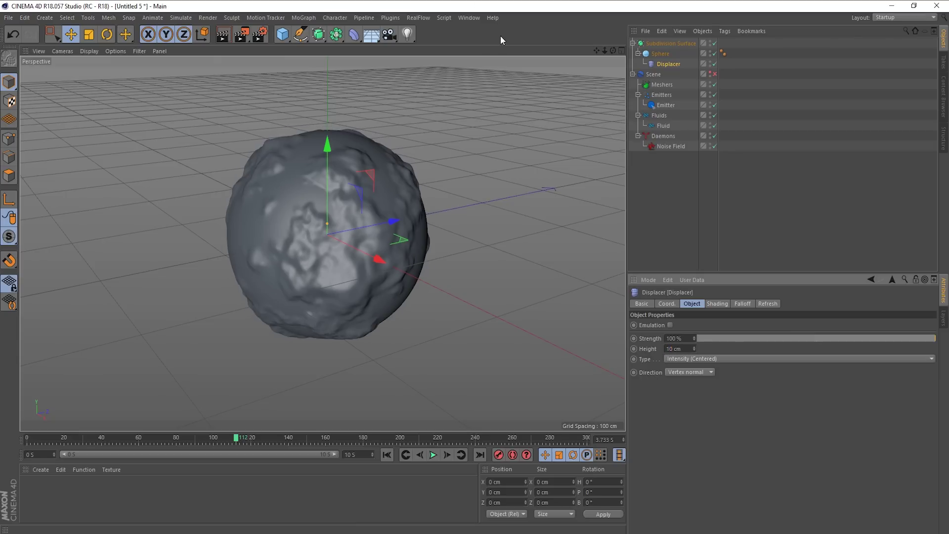
# Play the animation of the displaced sphere, open its noise shader's settings and stop the playback.
pyautogui.click(722, 304)
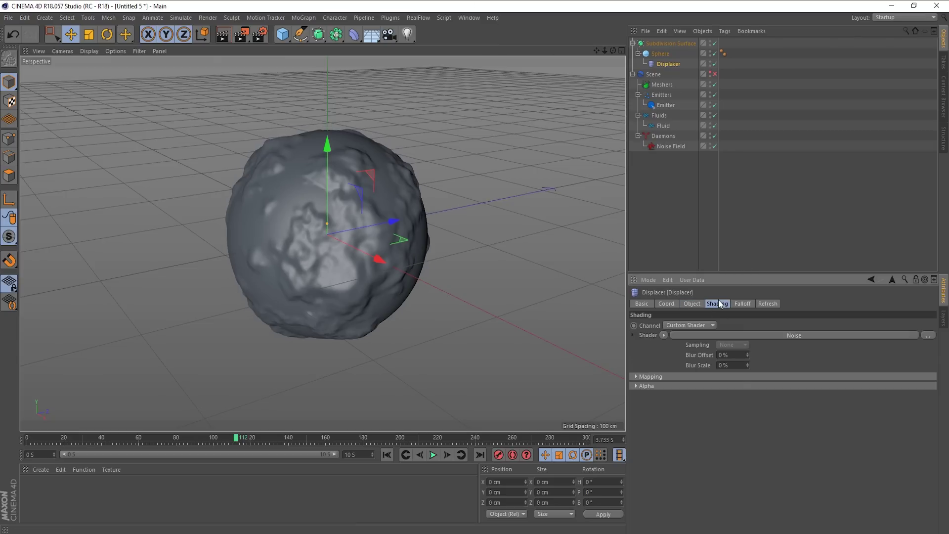
pyautogui.click(432, 455)
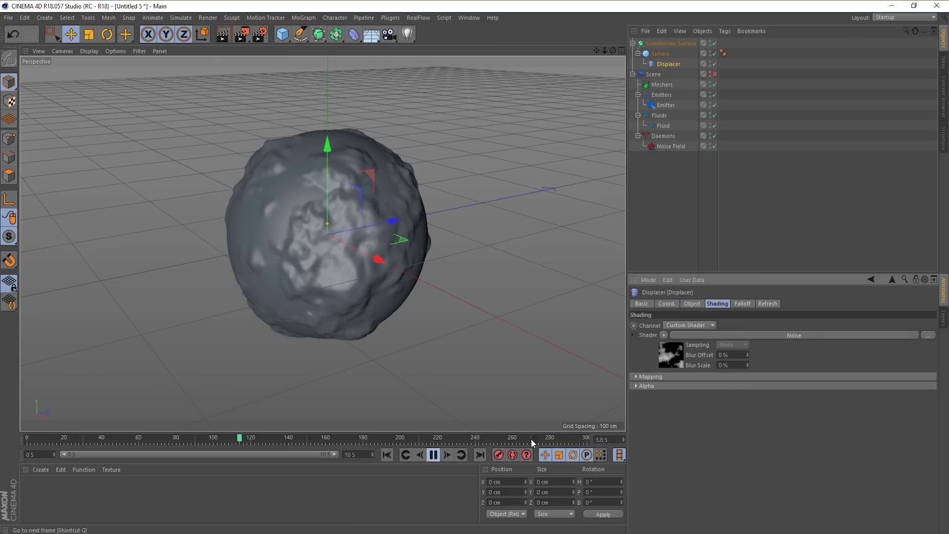
pyautogui.click(758, 335)
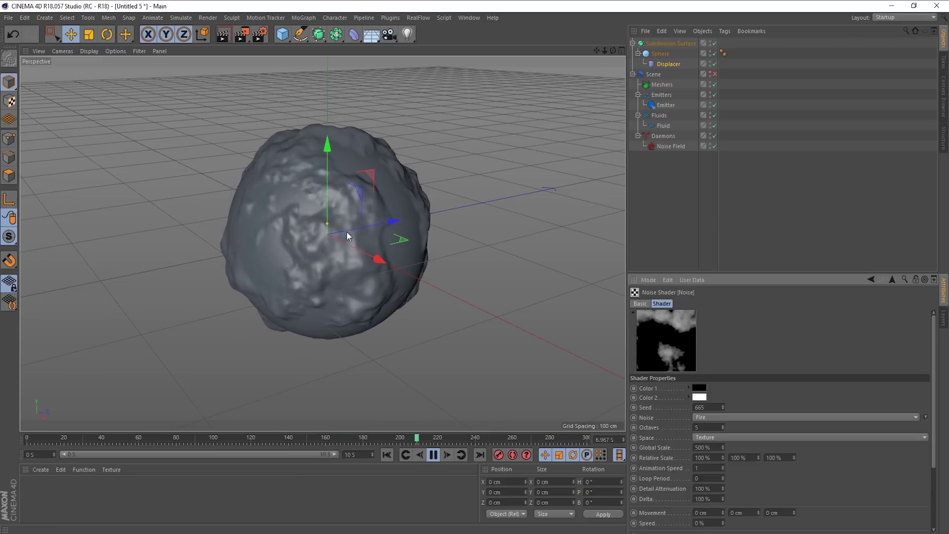
pyautogui.keyDown('alt'); pyautogui.moveTo(337, 186); pyautogui.dragTo(327, 238); pyautogui.keyUp('alt')
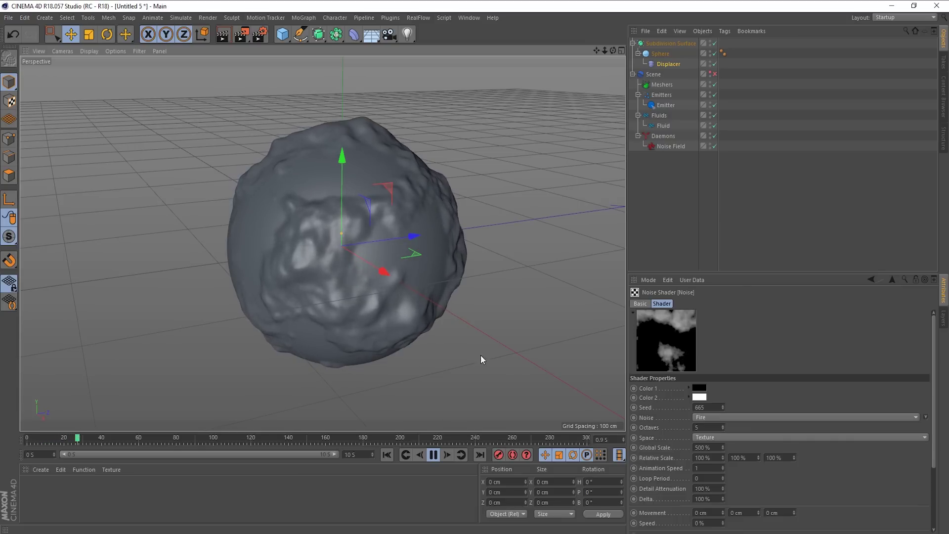
pyautogui.click(433, 454)
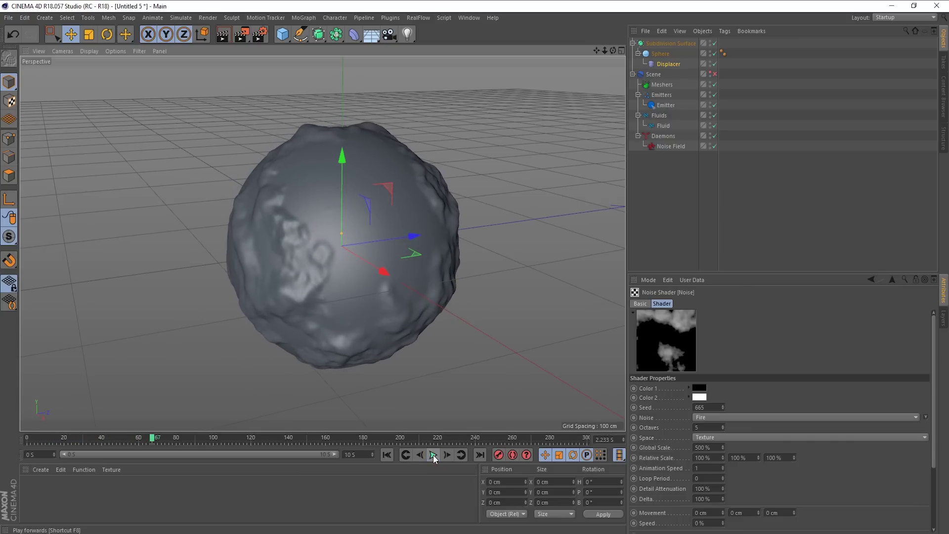
# Delete the Subdivision Surface together with the displaced sphere inside it.
pyautogui.click(662, 44)
pyautogui.press('Delete')
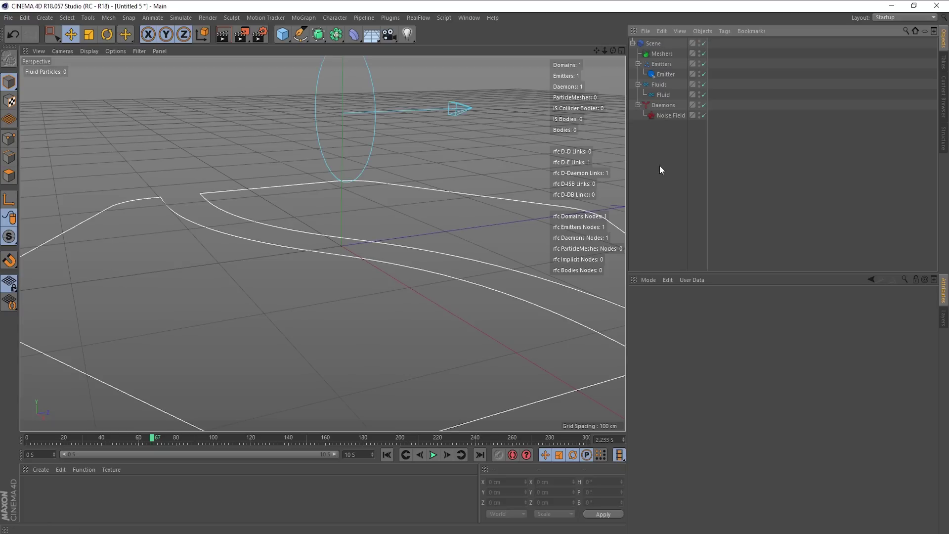
pyautogui.keyDown('alt'); pyautogui.moveTo(352, 150); pyautogui.dragTo(381, 212, button='right'); pyautogui.keyUp('alt')
pyautogui.keyDown('alt'); pyautogui.moveTo(380, 215); pyautogui.dragTo(464, 220); pyautogui.keyUp('alt')
# Show the Noise Field daemon's settings and play the fluid simulation.
pyautogui.click(669, 116)
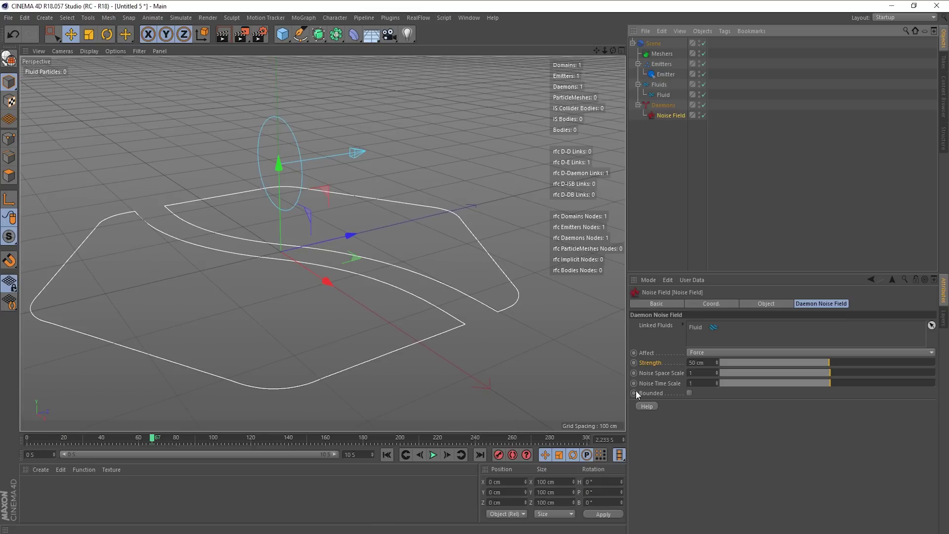
pyautogui.scroll(-3, 331, 212)
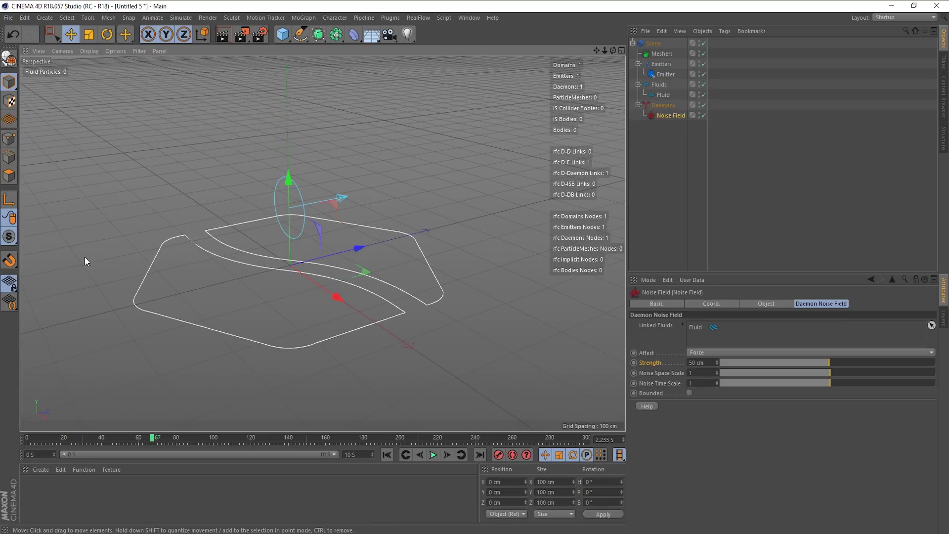
pyautogui.keyDown('alt'); pyautogui.moveTo(85, 256); pyautogui.dragTo(188, 275); pyautogui.keyUp('alt')
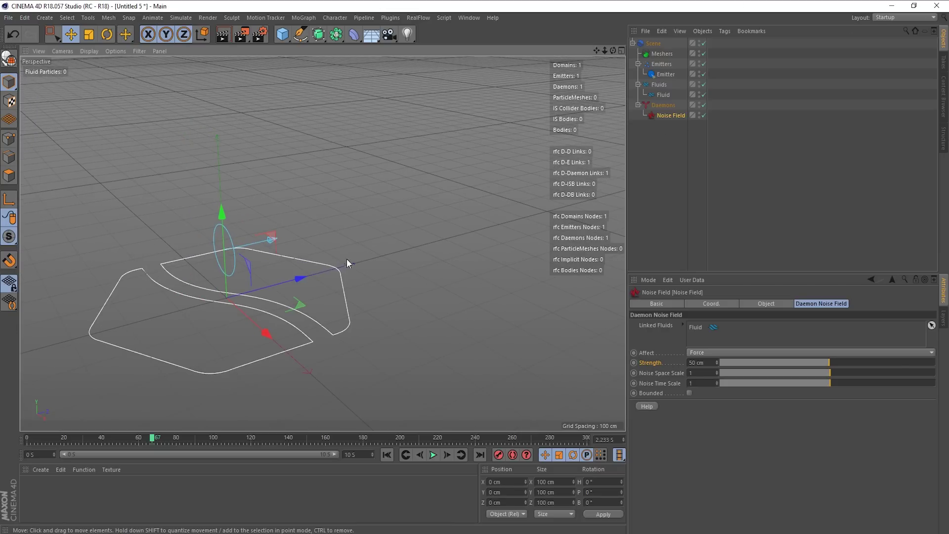
pyautogui.keyDown('alt'); pyautogui.moveTo(347, 263); pyautogui.dragTo(349, 215, button='right'); pyautogui.keyUp('alt')
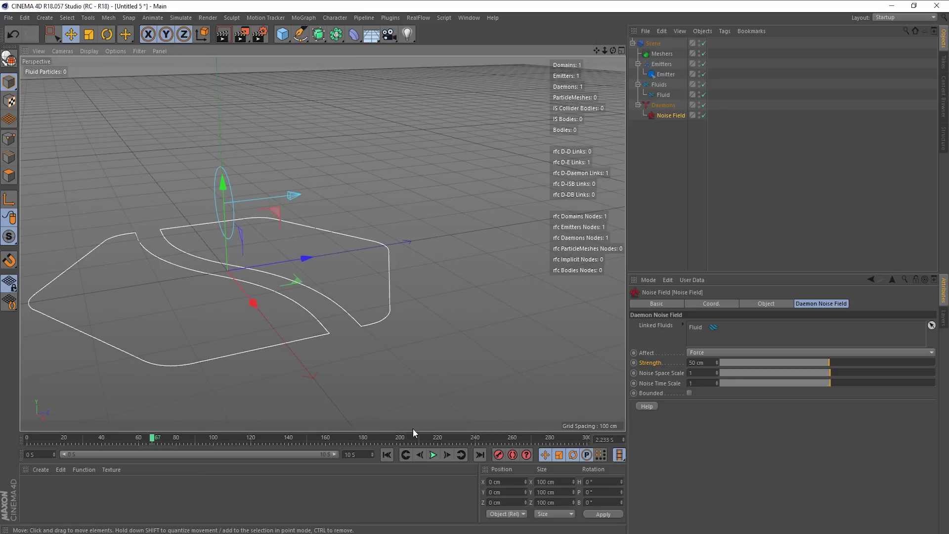
pyautogui.keyDown('alt'); pyautogui.moveTo(399, 233); pyautogui.dragTo(355, 247, button='middle'); pyautogui.keyUp('alt')
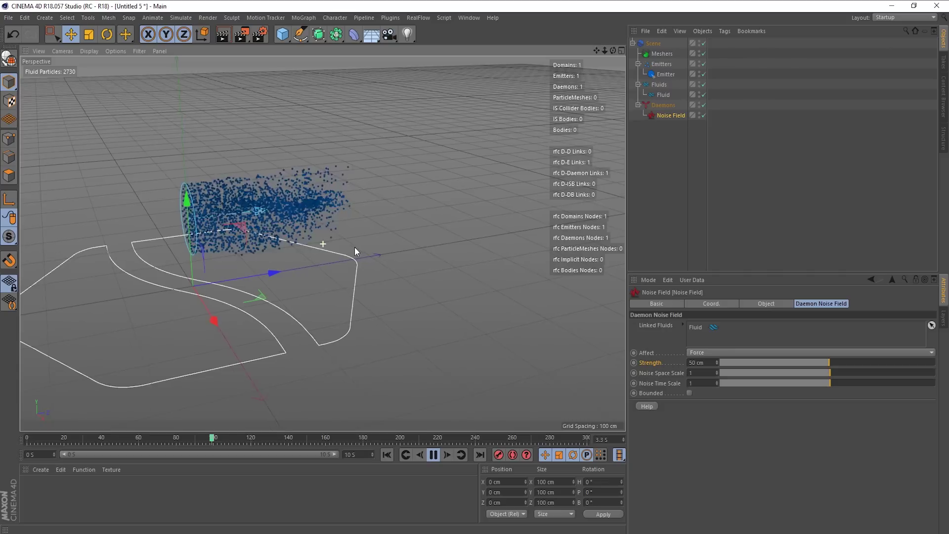
# Set the Noise Field's Noise Space Scale to 0, watch the simulation and return to the first frame.
pyautogui.click(709, 363)
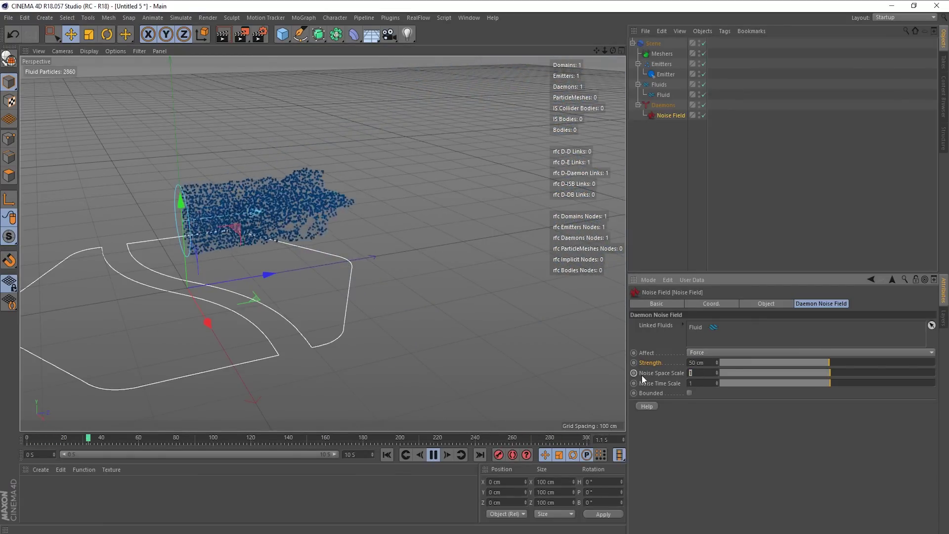
pyautogui.write('0')
pyautogui.press('Return')
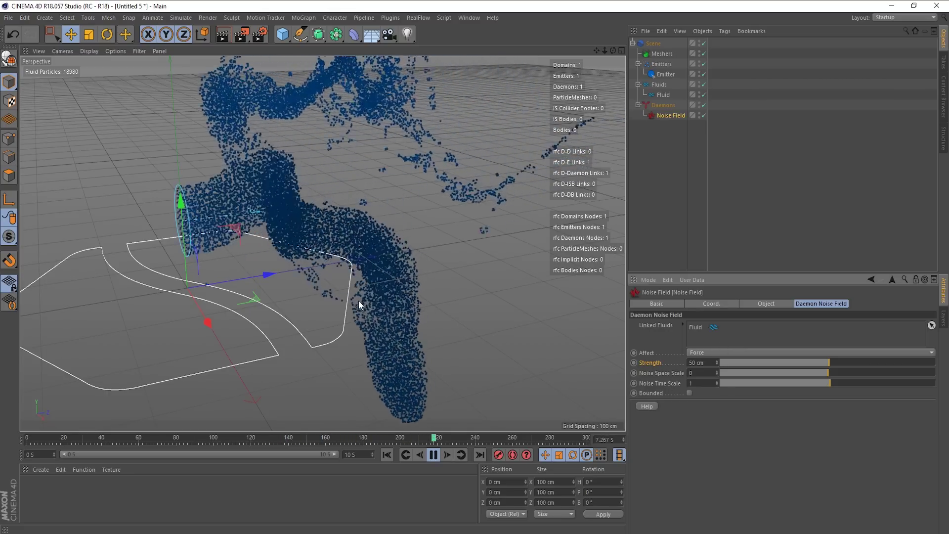
pyautogui.keyDown('alt'); pyautogui.moveTo(357, 300); pyautogui.dragTo(405, 314); pyautogui.keyUp('alt')
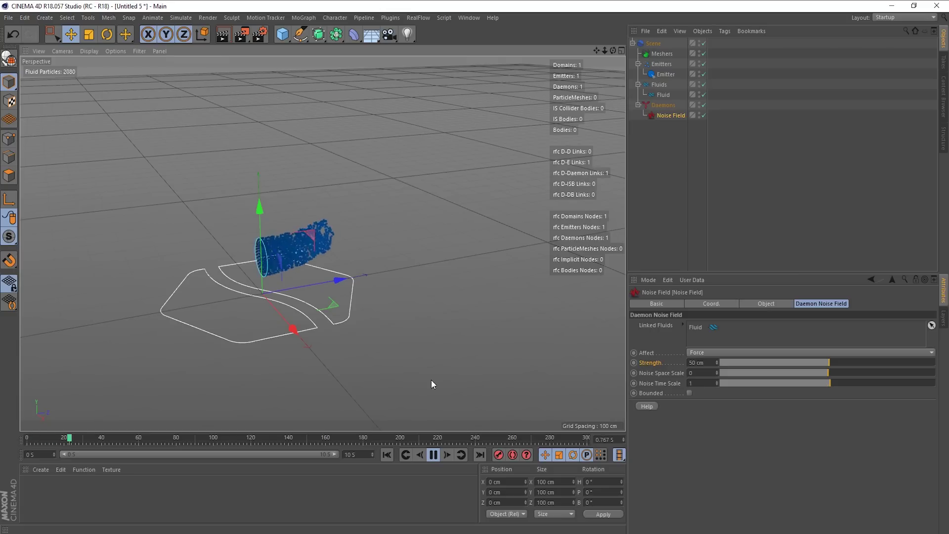
pyautogui.click(386, 455)
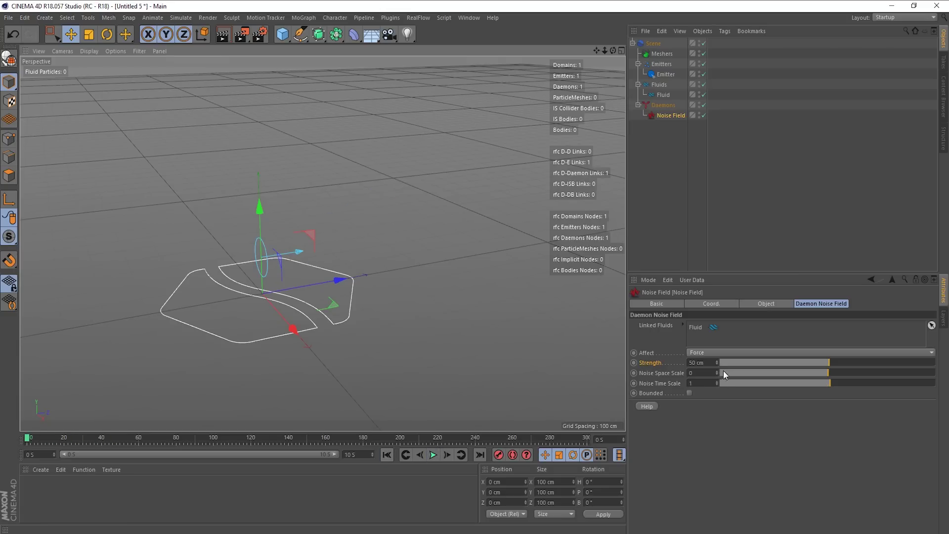
# Set the Noise Field's Noise Space Scale to 1 and play the simulation.
pyautogui.click(700, 373)
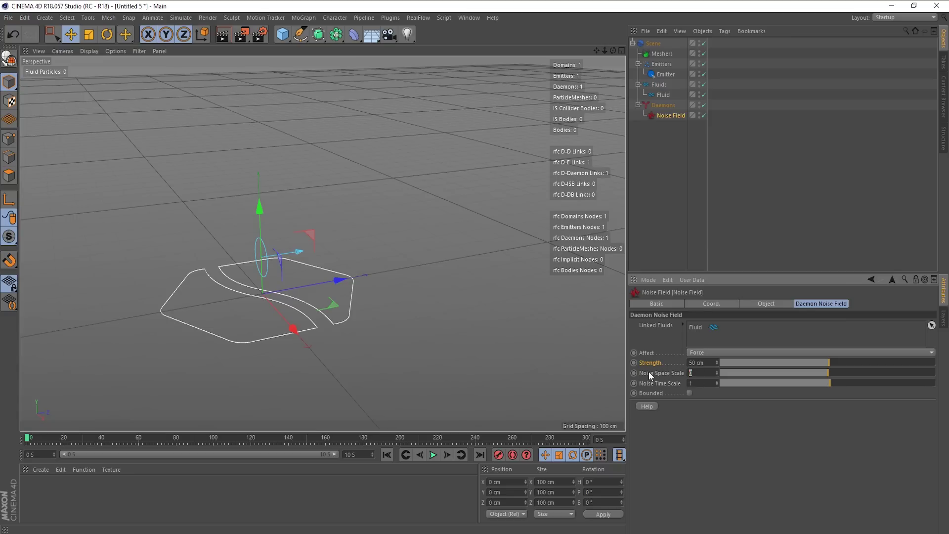
pyautogui.press('Return')
pyautogui.click(433, 455)
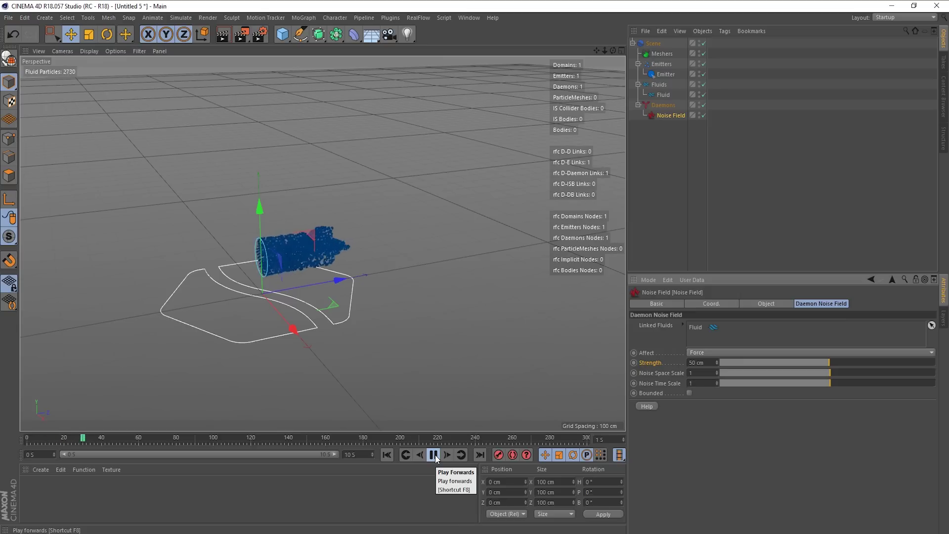
# Set the Noise Field's Noise Space Scale to 8 while the simulation plays.
pyautogui.click(702, 373)
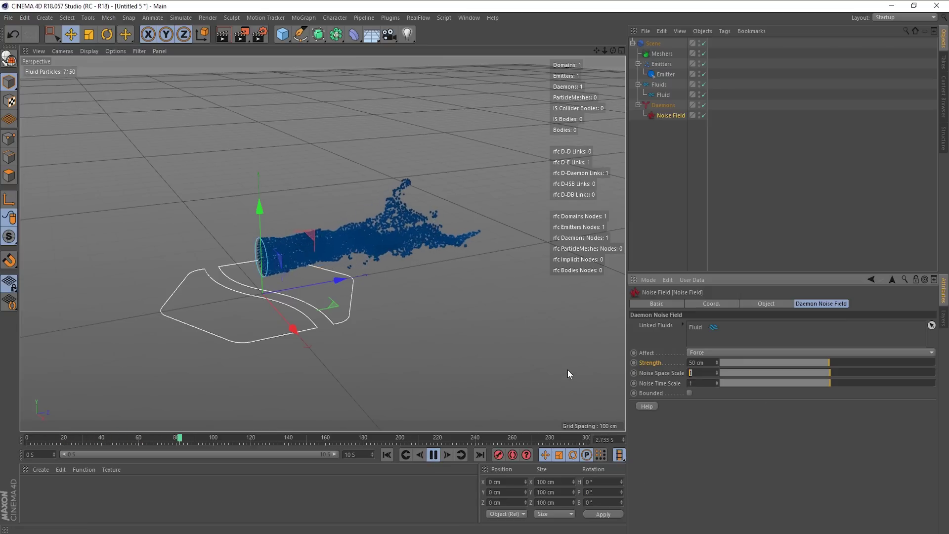
pyautogui.write('8')
pyautogui.press('Return')
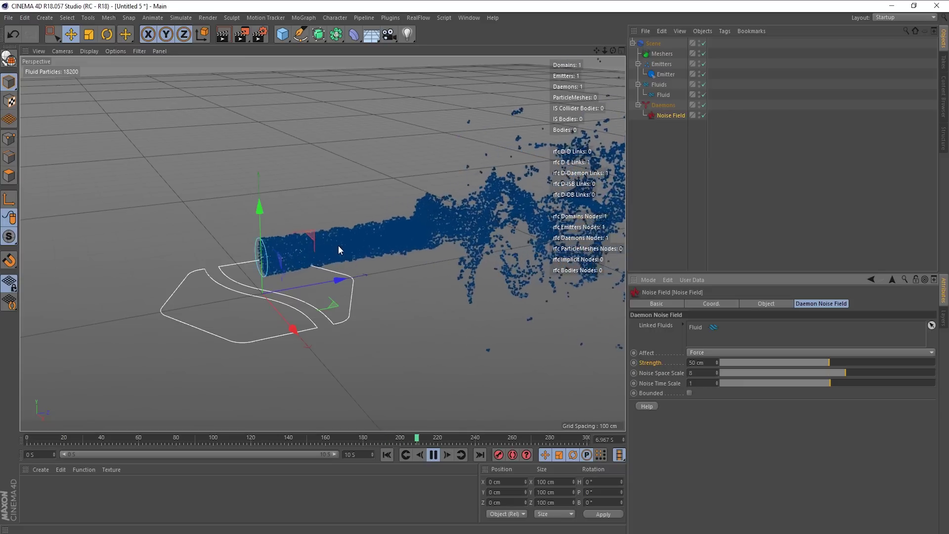
# Set the Noise Field's Noise Space Scale to 5 and inspect the particle stream from other angles.
pyautogui.doubleClick(703, 374)
pyautogui.write('5')
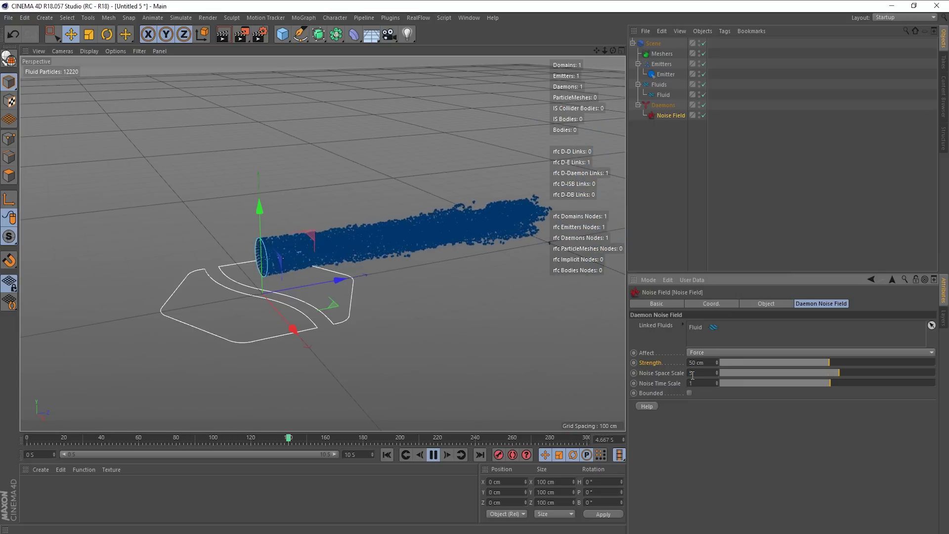
pyautogui.keyDown('alt'); pyautogui.moveTo(428, 283); pyautogui.dragTo(415, 255); pyautogui.keyUp('alt')
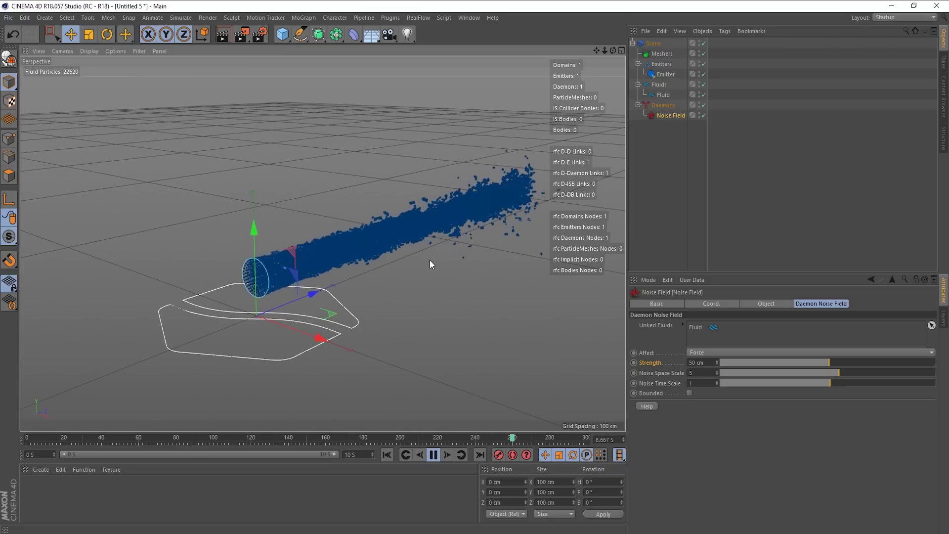
pyautogui.keyDown('alt'); pyautogui.moveTo(448, 225); pyautogui.dragTo(332, 299); pyautogui.keyUp('alt')
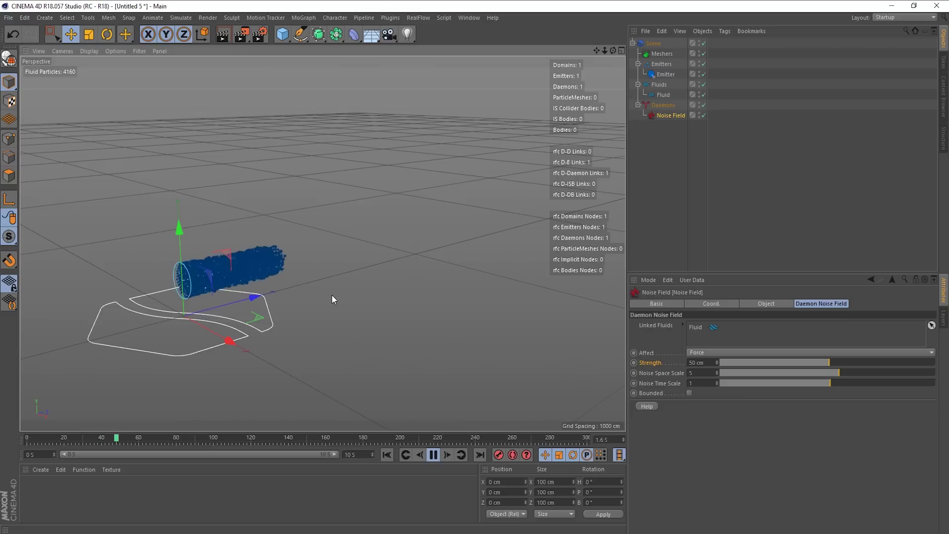
# Set the Noise Field's Noise Space Scale to 50.
pyautogui.click(701, 372)
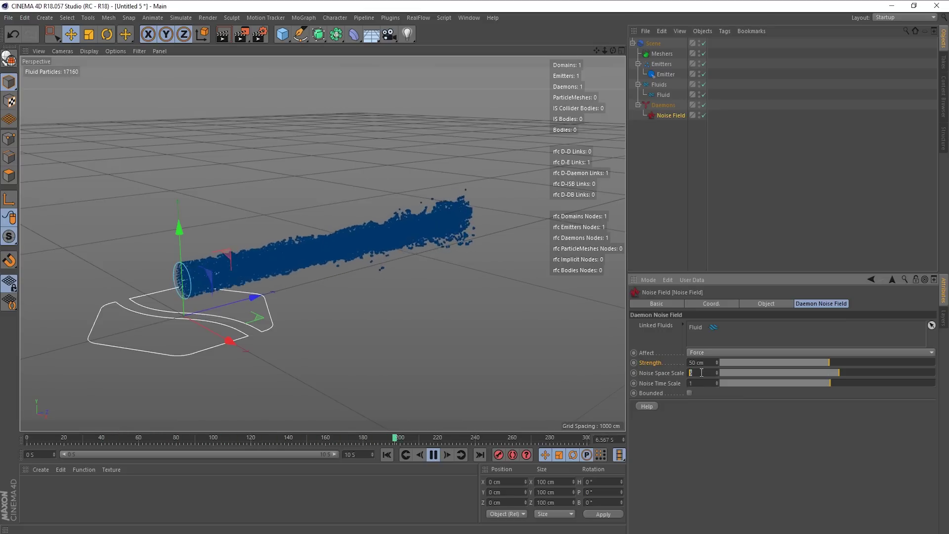
pyautogui.write('50')
pyautogui.press('Return')
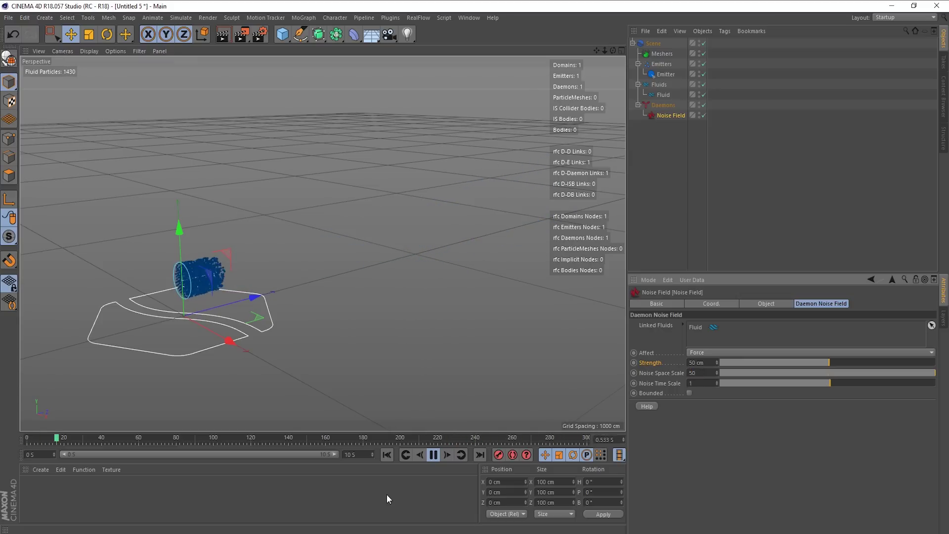
# Set the Noise Field's Noise Space Scale back to 1 and watch the fluid stream.
pyautogui.keyDown('alt'); pyautogui.moveTo(341, 355); pyautogui.dragTo(392, 342); pyautogui.keyUp('alt')
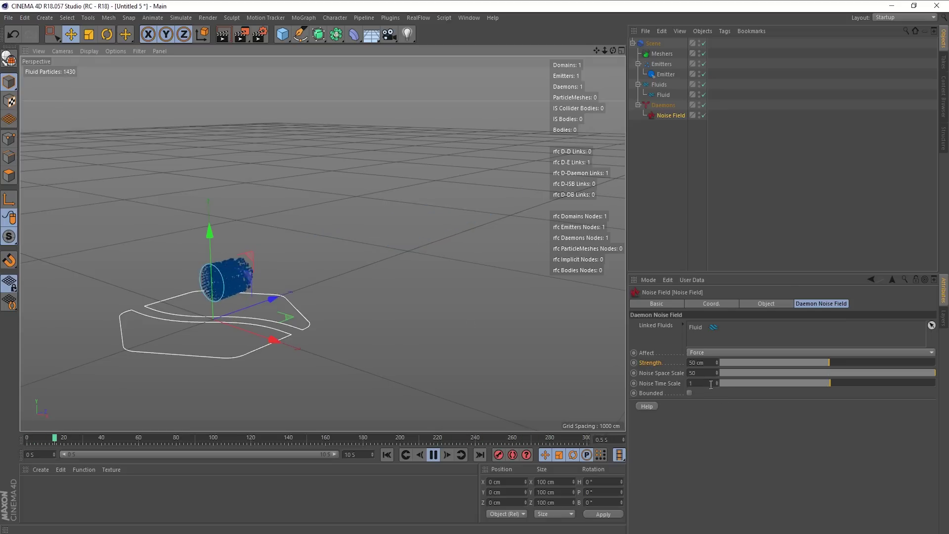
pyautogui.write('1')
pyautogui.press('Return')
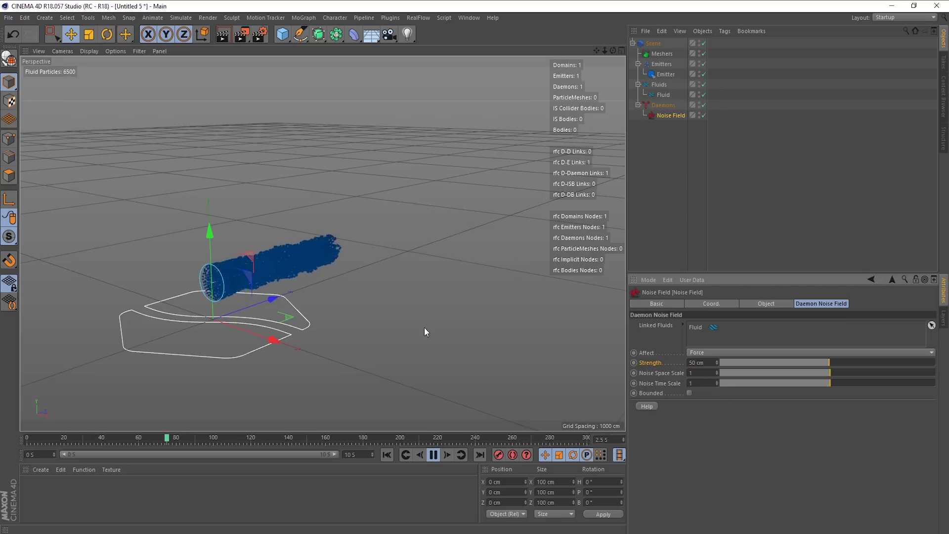
pyautogui.keyDown('alt'); pyautogui.moveTo(293, 271); pyautogui.dragTo(265, 268); pyautogui.keyUp('alt')
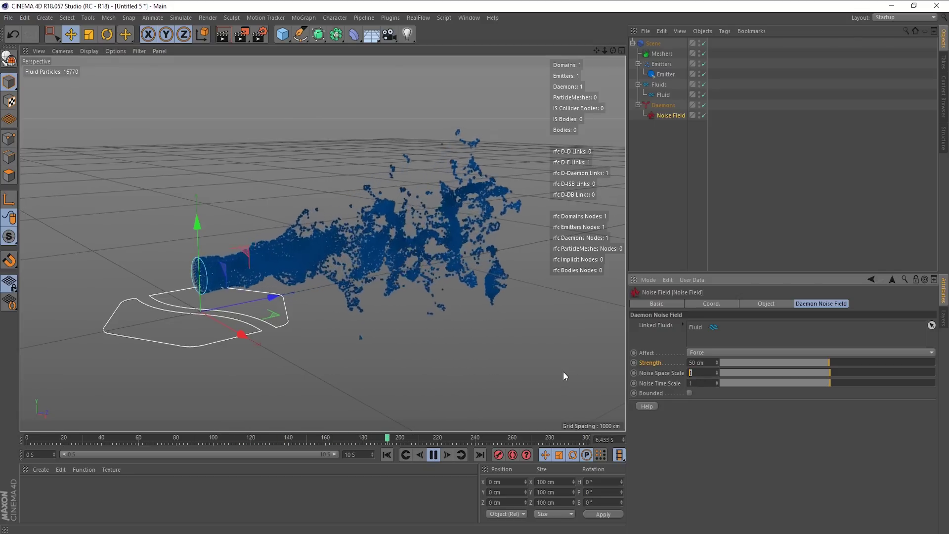
# Reduce the Noise Field's Noise Space Scale to 0.1 and inspect the particle stream from several angles.
pyautogui.write('.1')
pyautogui.press('Return')
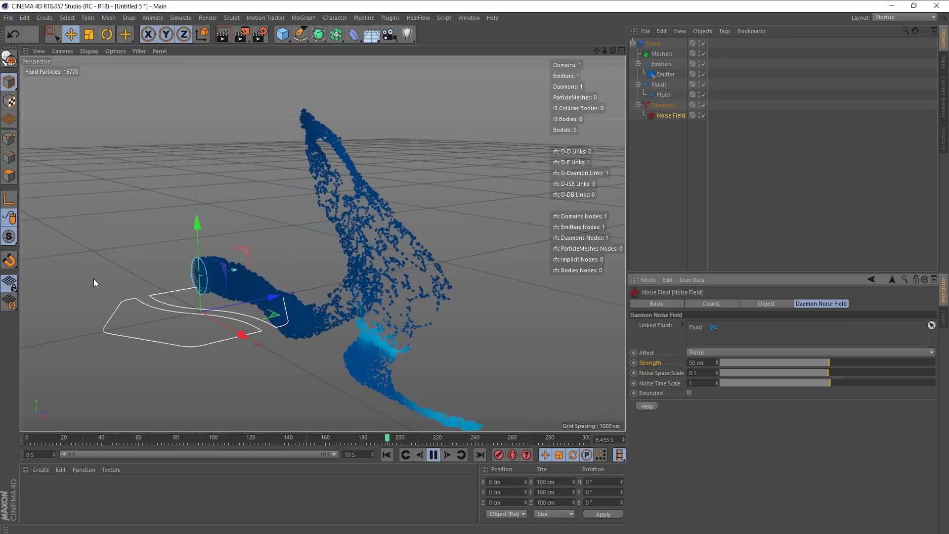
pyautogui.keyDown('alt'); pyautogui.moveTo(267, 233); pyautogui.dragTo(369, 274); pyautogui.keyUp('alt')
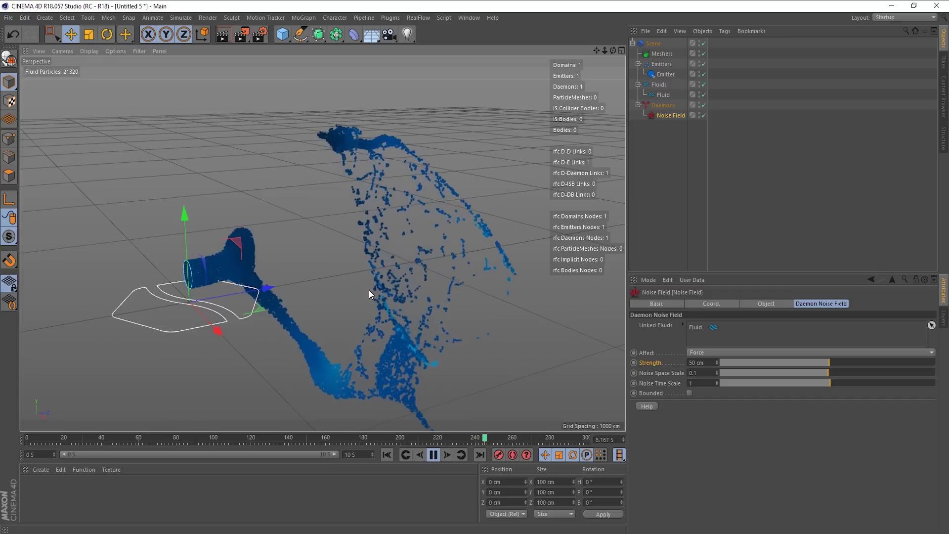
pyautogui.keyDown('alt'); pyautogui.moveTo(369, 290); pyautogui.dragTo(342, 277); pyautogui.keyUp('alt')
# Restore the Noise Field's Noise Space Scale to 1 and inspect the stream along its length.
pyautogui.click(702, 372)
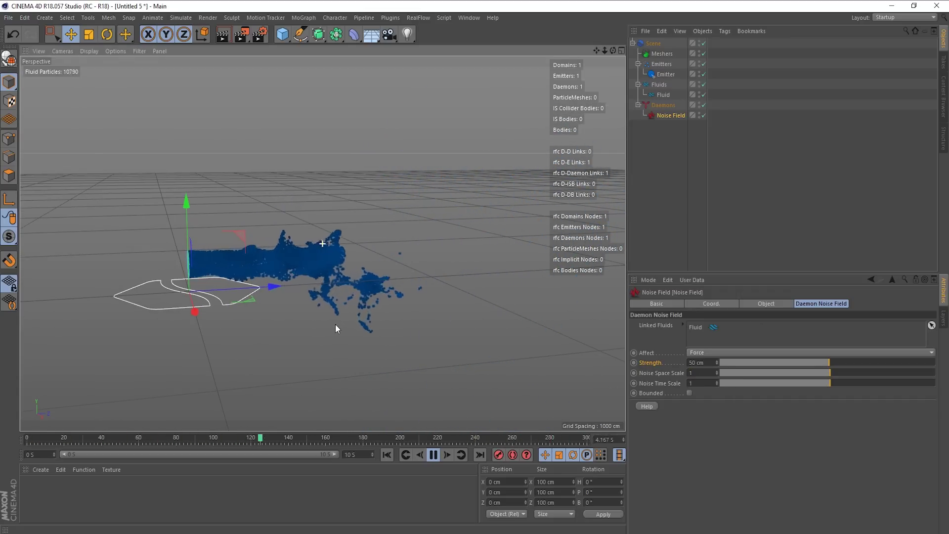
pyautogui.keyDown('alt'); pyautogui.moveTo(335, 324); pyautogui.dragTo(350, 339); pyautogui.keyUp('alt')
pyautogui.keyDown('alt'); pyautogui.moveTo(324, 244); pyautogui.dragTo(344, 260); pyautogui.keyUp('alt')
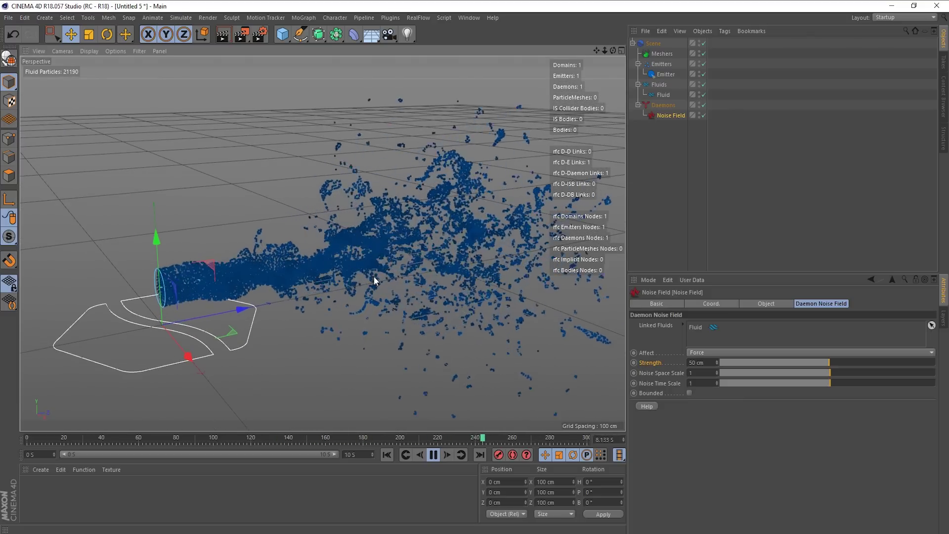
# Pause the simulation and set the Noise Field's Noise Time Scale to 0.
pyautogui.click(433, 455)
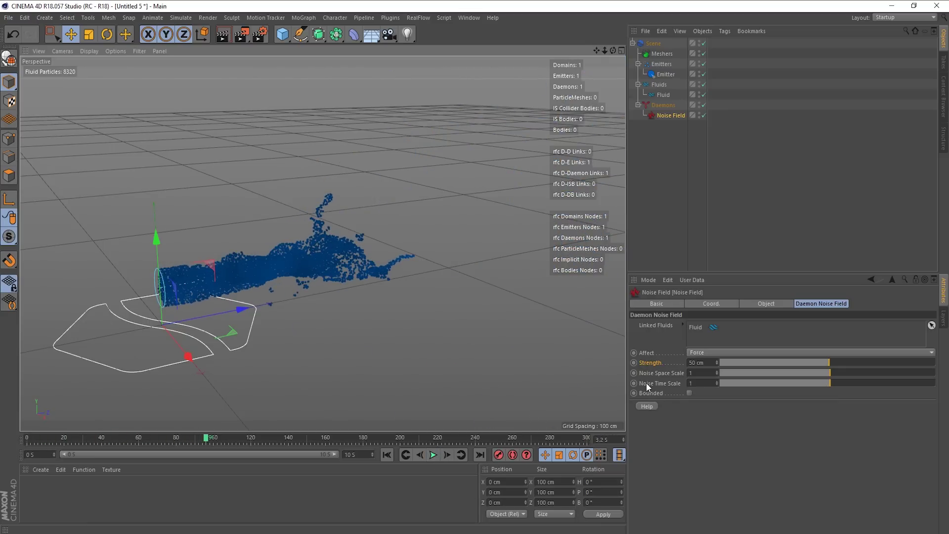
pyautogui.click(705, 384)
pyautogui.write('0')
pyautogui.press('Return')
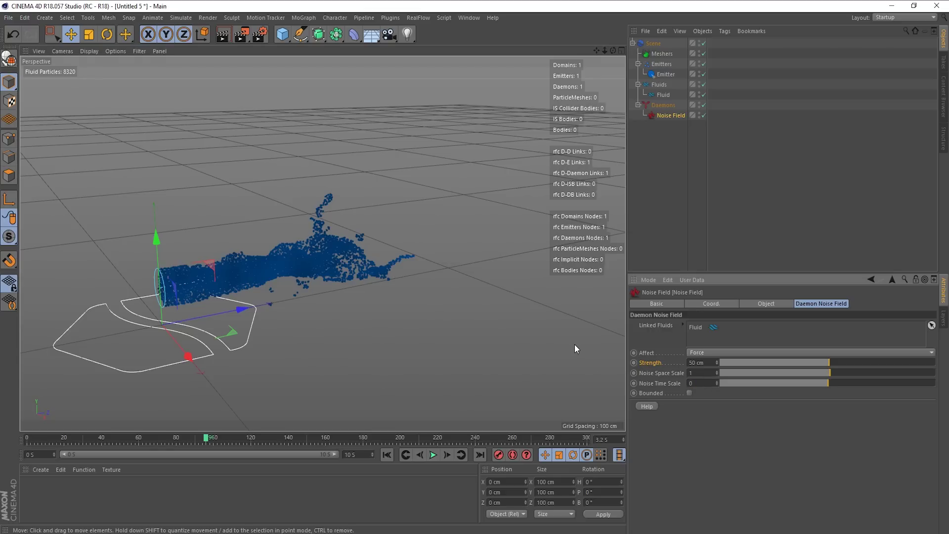
# Rewind to the first frame and replay the simulation, viewing the particle stream from another angle.
pyautogui.click(384, 455)
pyautogui.moveTo(420, 316)
pyautogui.keyDown('alt'); pyautogui.mouseDown()
pyautogui.moveTo(434, 290)
pyautogui.moveTo(418, 297)
pyautogui.moveTo(431, 293)
pyautogui.mouseUp(); pyautogui.keyUp('alt')
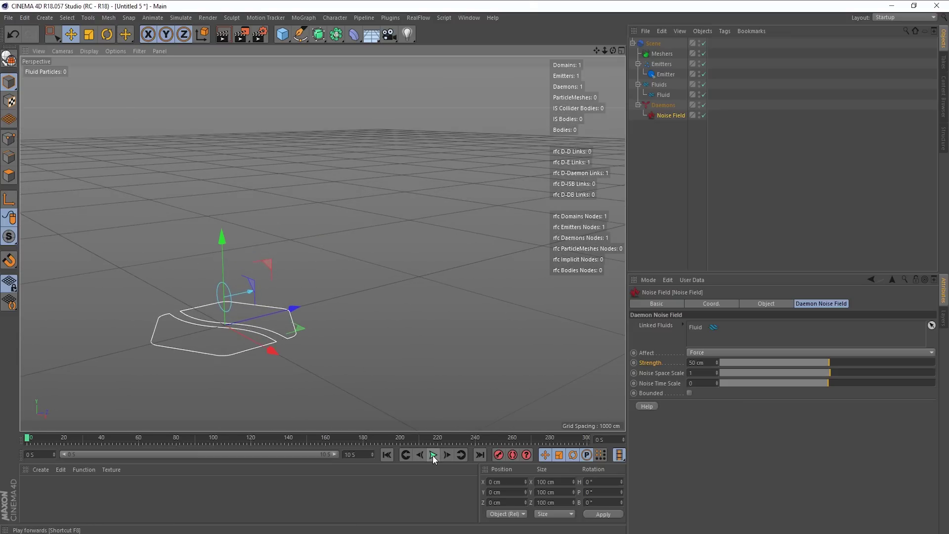
pyautogui.keyDown('alt'); pyautogui.moveTo(425, 423); pyautogui.dragTo(568, 355); pyautogui.keyUp('alt')
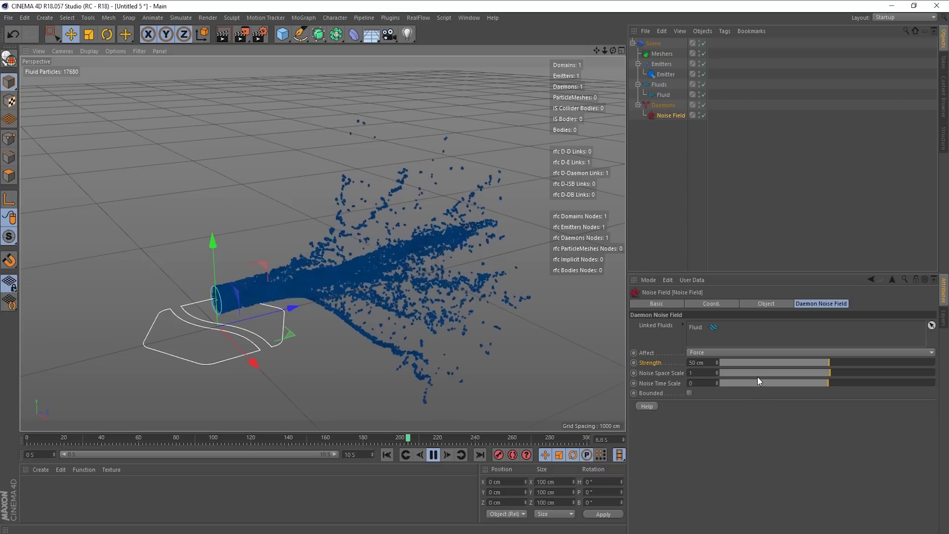
# Set the Noise Field's Noise Time Scale to 1 and then to 2 during playback to compare the streams.
pyautogui.click(700, 383)
pyautogui.write('1')
pyautogui.press('Return')
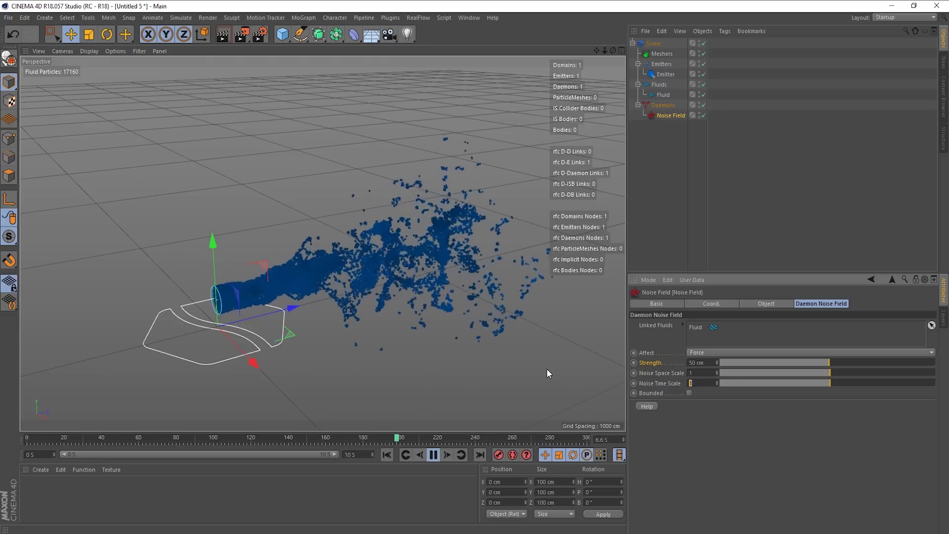
pyautogui.write('2')
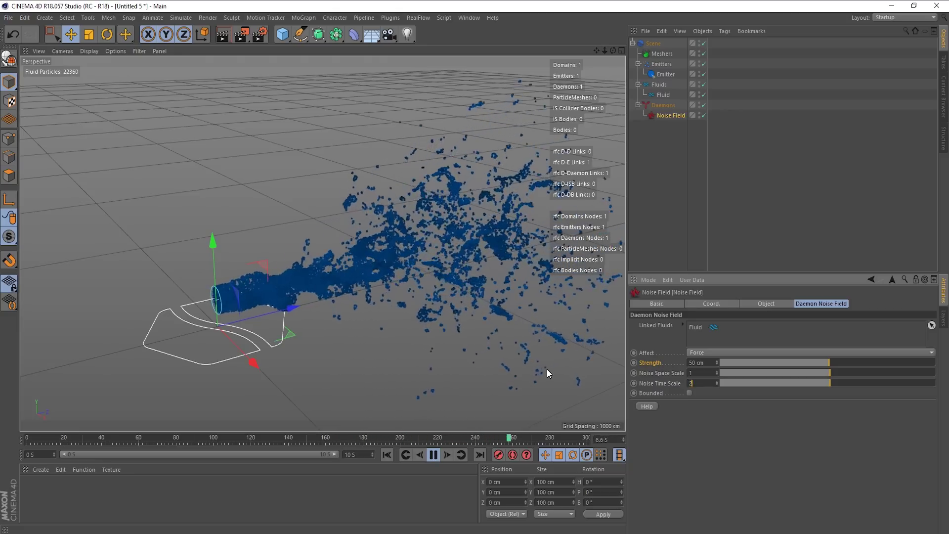
pyautogui.press('Return')
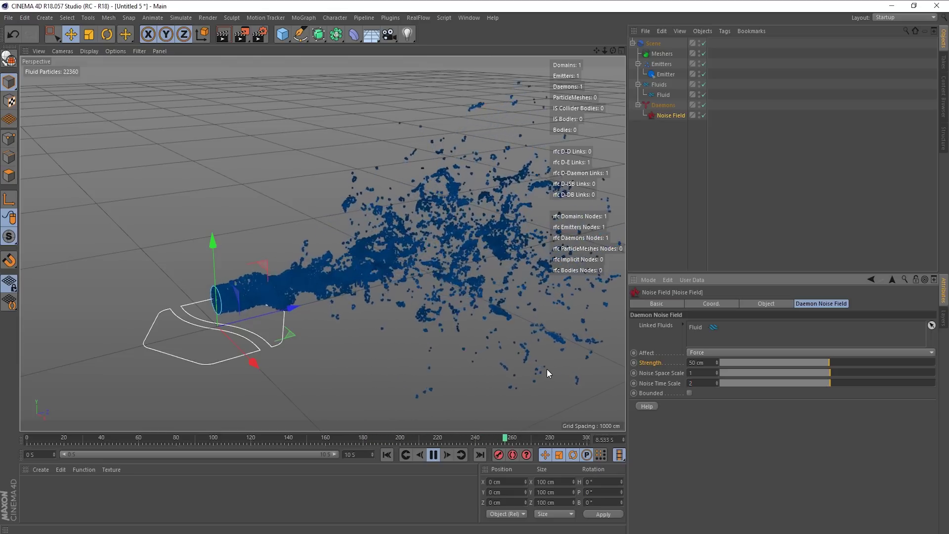
# Set the Noise Field's Noise Time Scale to 20 during playback.
pyautogui.press('BackSpace')
pyautogui.write('20')
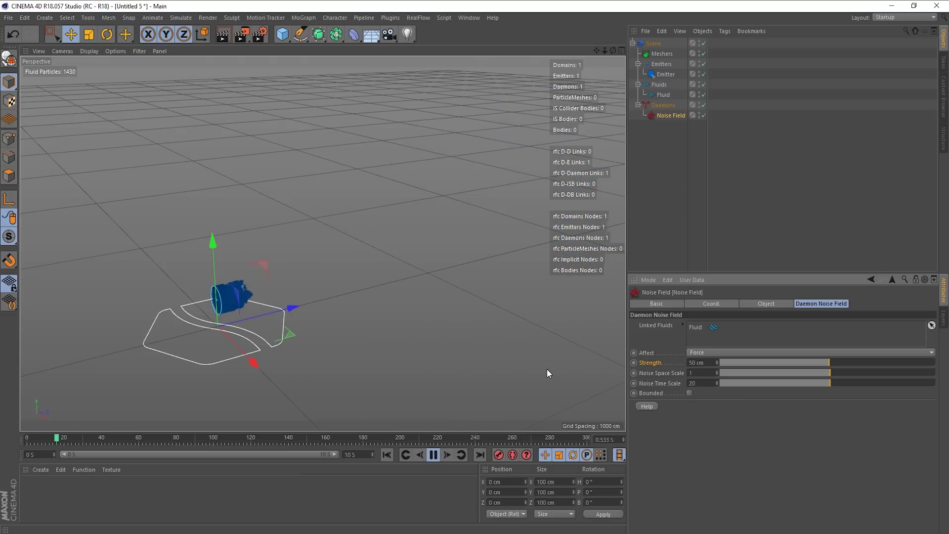
pyautogui.press('Return')
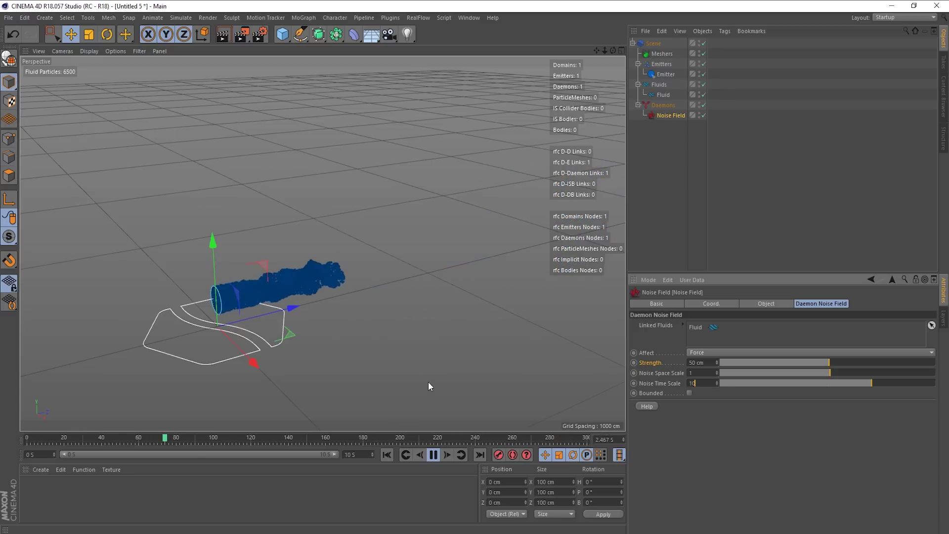
# Set the Noise Field's Noise Time Scale to 100 and inspect the stream up close and from a distance.
pyautogui.write('100')
pyautogui.press('Return')
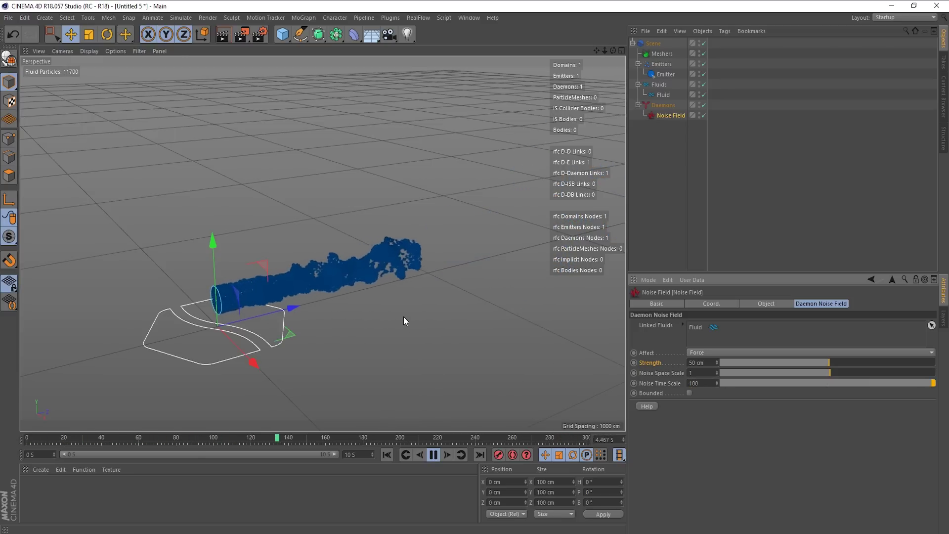
pyautogui.scroll(3, 341, 266)
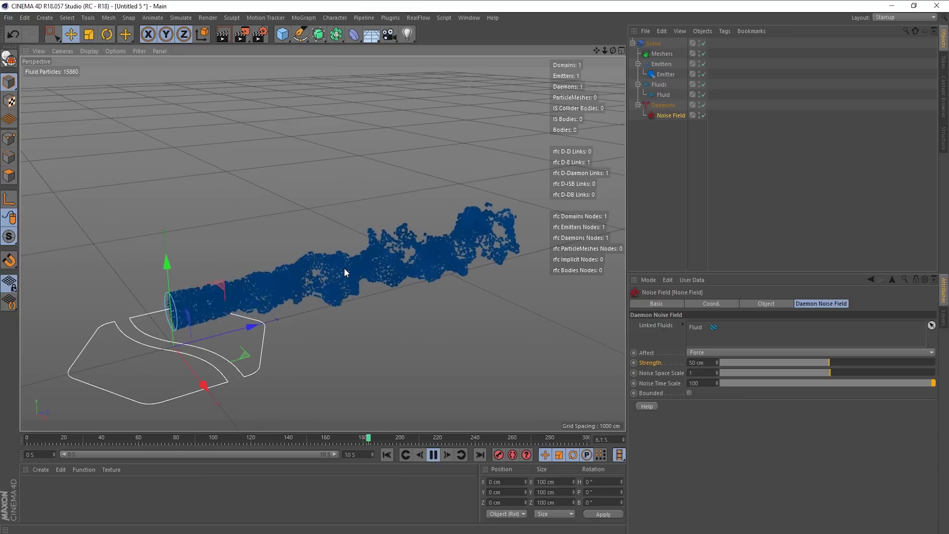
pyautogui.scroll(-3, 352, 265)
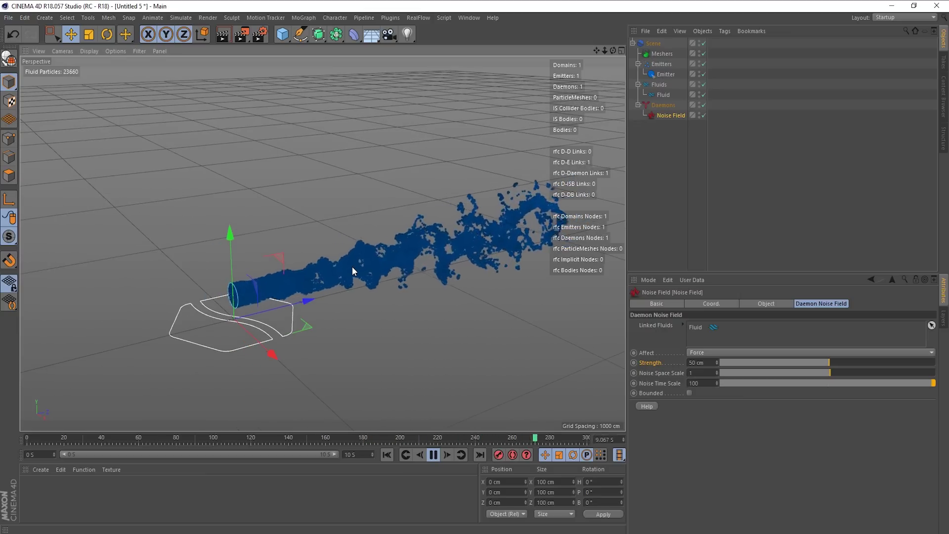
pyautogui.scroll(2, 354, 257)
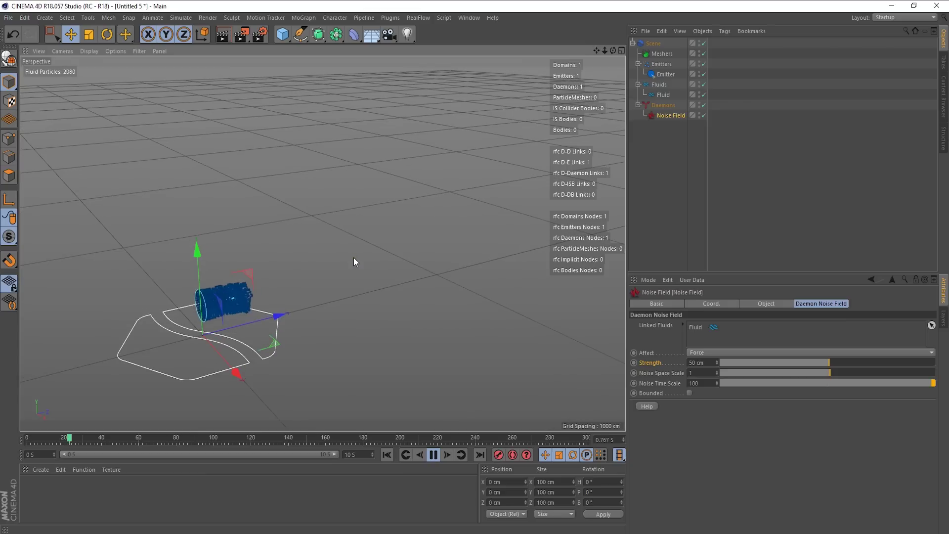
pyautogui.scroll(2, 353, 257)
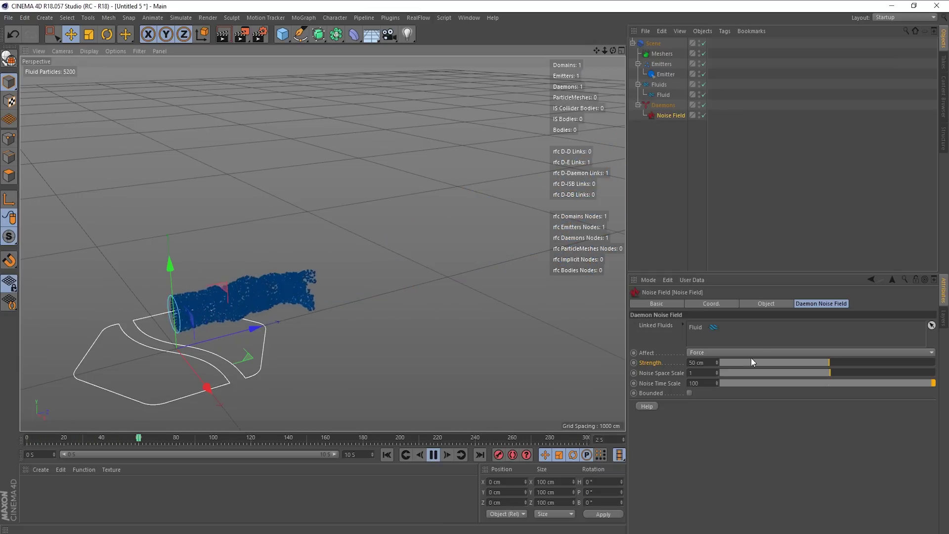
# Set the Noise Field's Noise Time Scale to 5 and inspect the resulting particle stream.
pyautogui.click(699, 383)
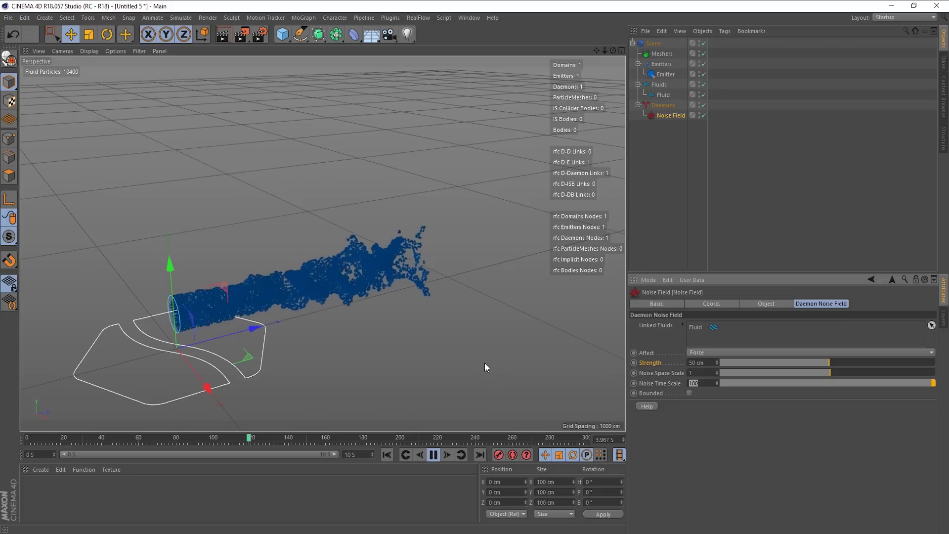
pyautogui.write('5')
pyautogui.press('Return')
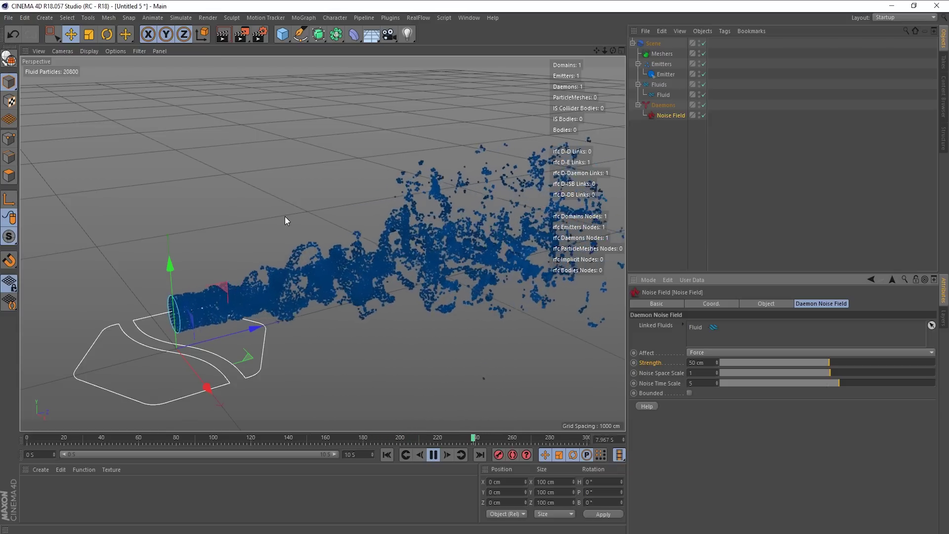
pyautogui.scroll(-1, 285, 215)
pyautogui.scroll(2, 334, 268)
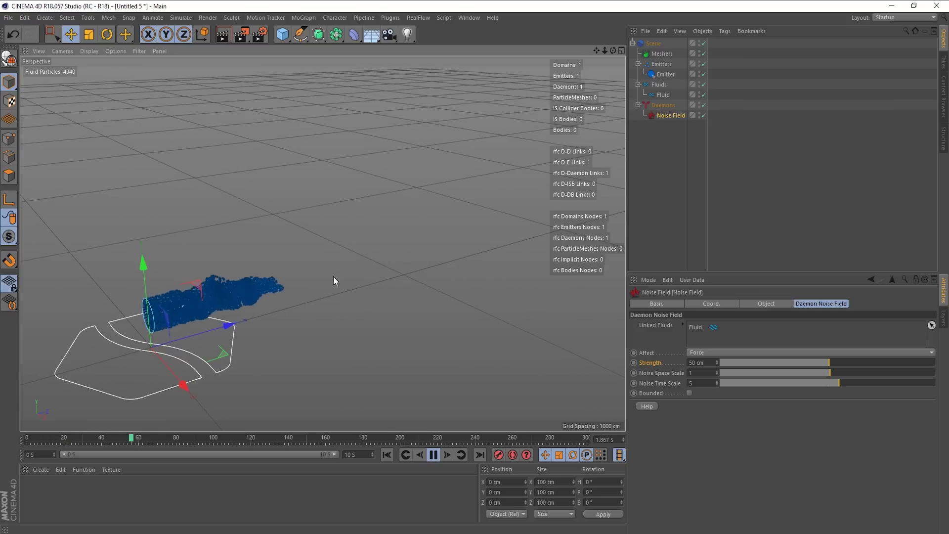
# Enable the Bounded option on the Noise Field.
pyautogui.click(690, 393)
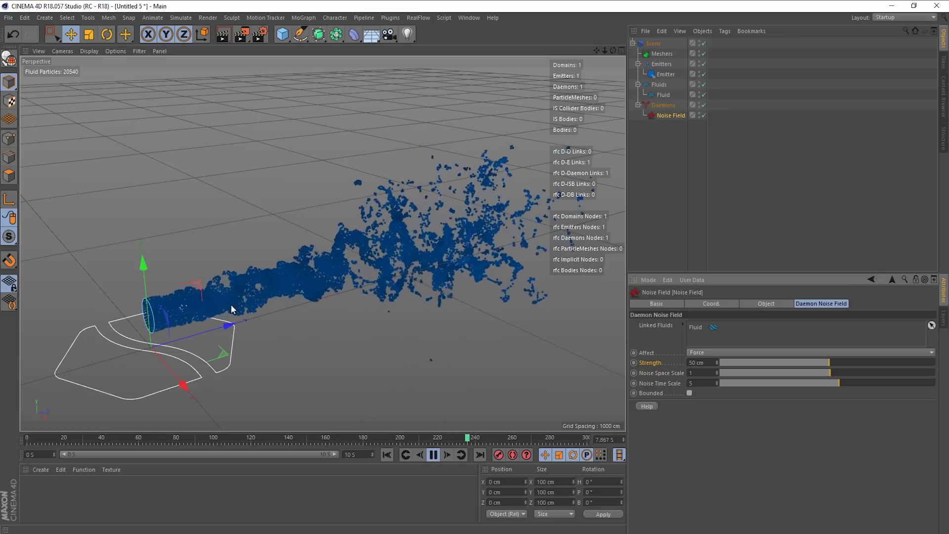
pyautogui.keyDown('alt'); pyautogui.moveTo(230, 304); pyautogui.dragTo(271, 273, button='middle'); pyautogui.keyUp('alt')
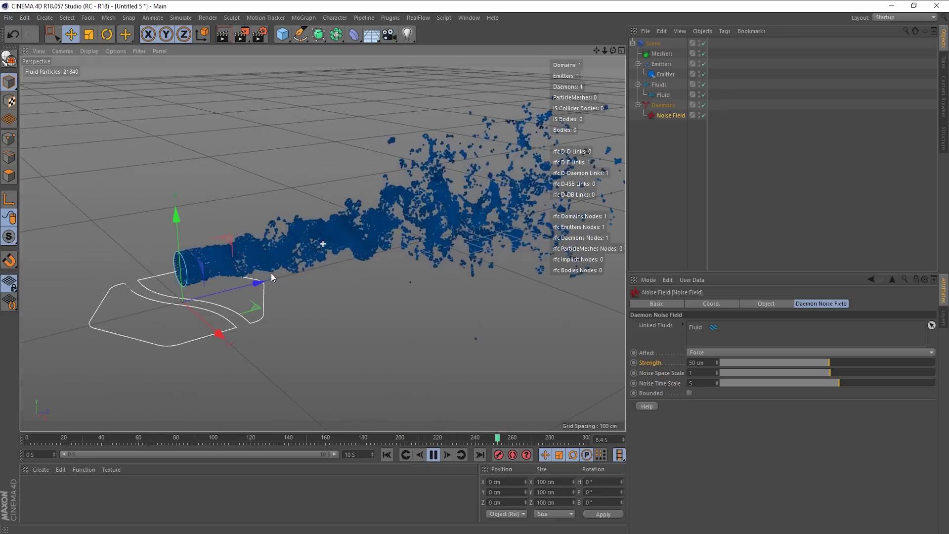
pyautogui.click(689, 393)
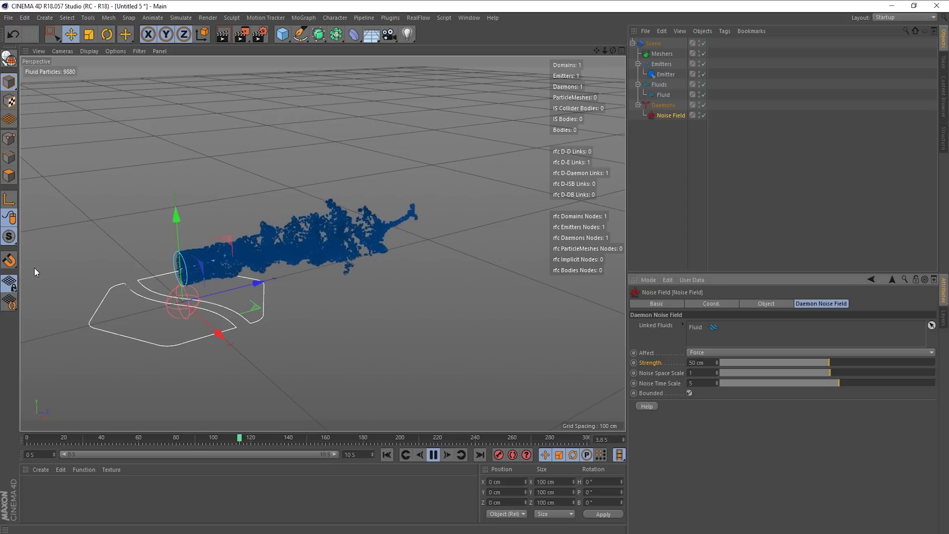
# Move the bounded Noise Field along X to about 455 cm, away from the emitter.
pyautogui.keyDown('alt'); pyautogui.moveTo(179, 326); pyautogui.dragTo(282, 303, button='middle'); pyautogui.keyUp('alt')
pyautogui.moveTo(316, 321); pyautogui.dragTo(428, 380)
pyautogui.keyDown('alt'); pyautogui.moveTo(221, 330); pyautogui.dragTo(198, 292, button='middle'); pyautogui.keyUp('alt')
pyautogui.keyDown('alt'); pyautogui.moveTo(198, 297); pyautogui.dragTo(235, 324, button='right'); pyautogui.keyUp('alt')
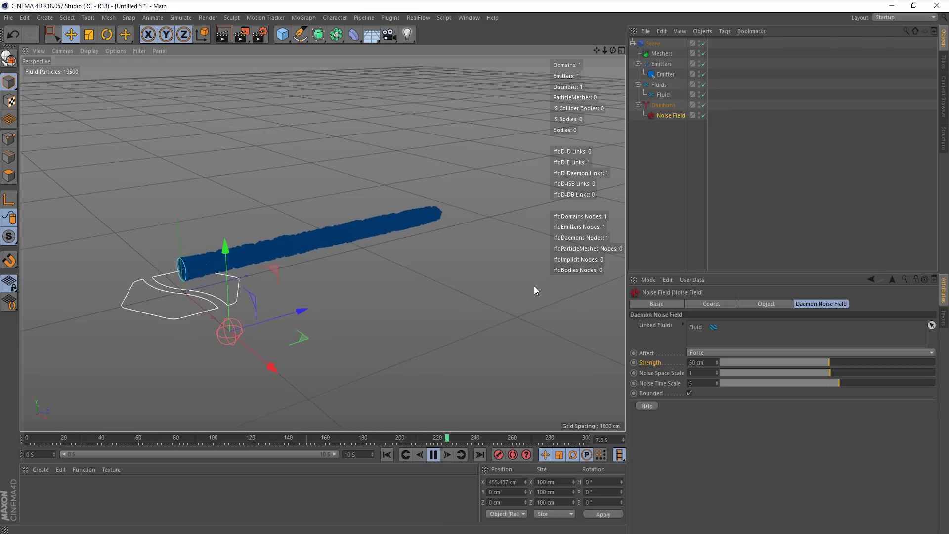
# Set the Noise Field's bounding width, height and depth to 800 cm each.
pyautogui.click(761, 304)
pyautogui.moveTo(719, 324); pyautogui.dragTo(858, 328)
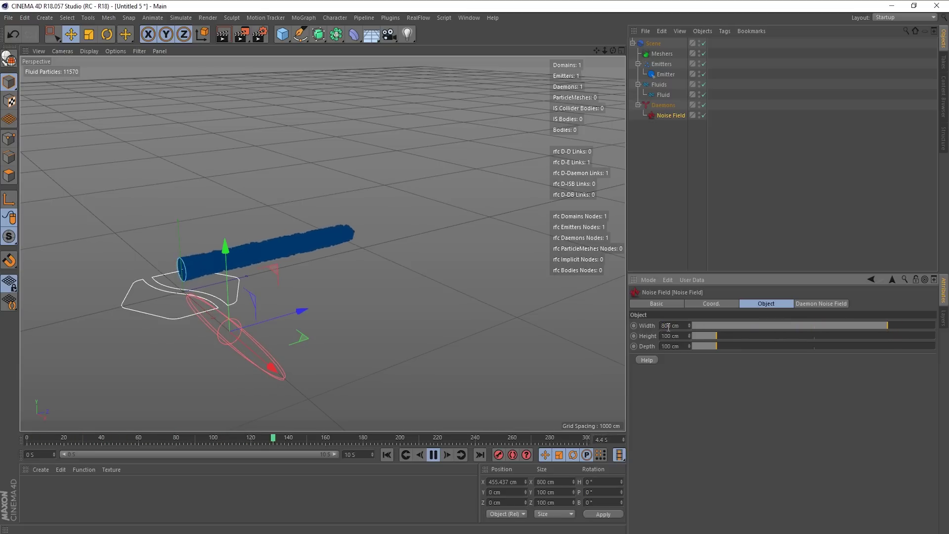
pyautogui.press('Tab')
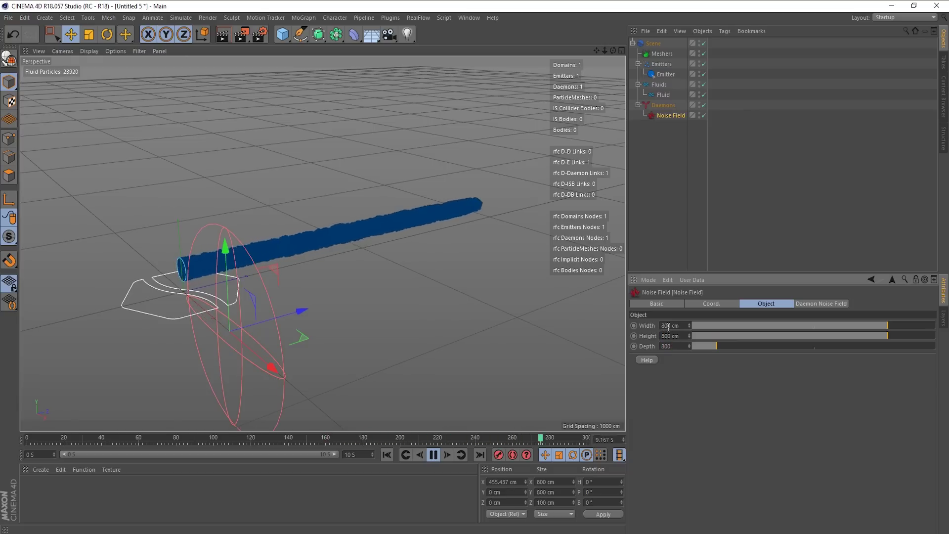
pyautogui.press('Return')
# Move the bounded Noise Field into the fluid stream's path, at about X -71 cm and Z 648 cm.
pyautogui.keyDown('alt'); pyautogui.moveTo(170, 262); pyautogui.dragTo(376, 349); pyautogui.keyUp('alt')
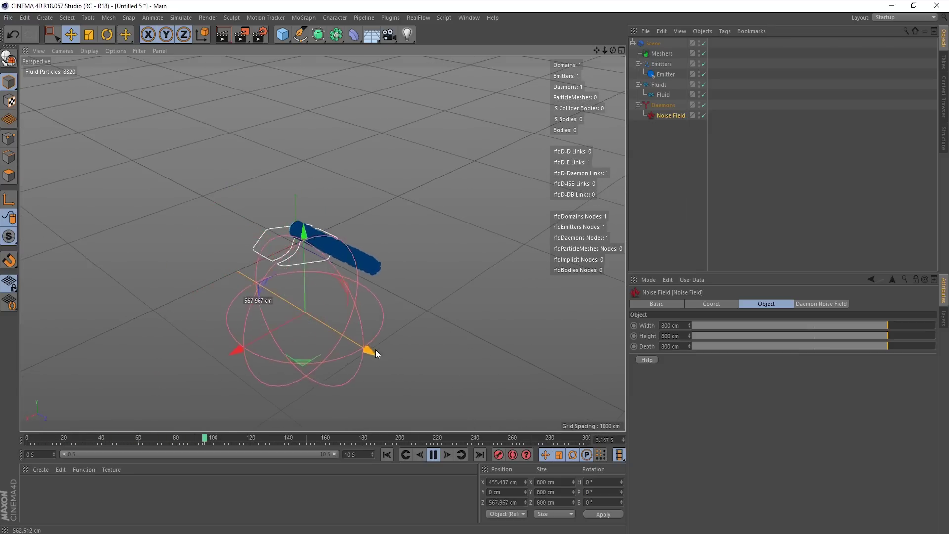
pyautogui.moveTo(247, 357); pyautogui.dragTo(345, 278)
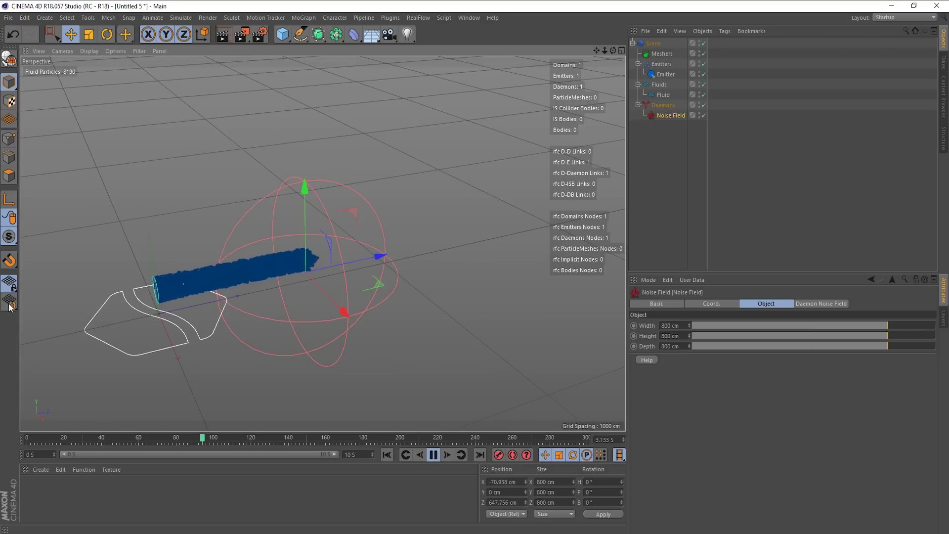
pyautogui.keyDown('alt'); pyautogui.moveTo(268, 248); pyautogui.dragTo(314, 250); pyautogui.keyUp('alt')
pyautogui.keyDown('alt'); pyautogui.moveTo(313, 250); pyautogui.dragTo(342, 231, button='right'); pyautogui.keyUp('alt')
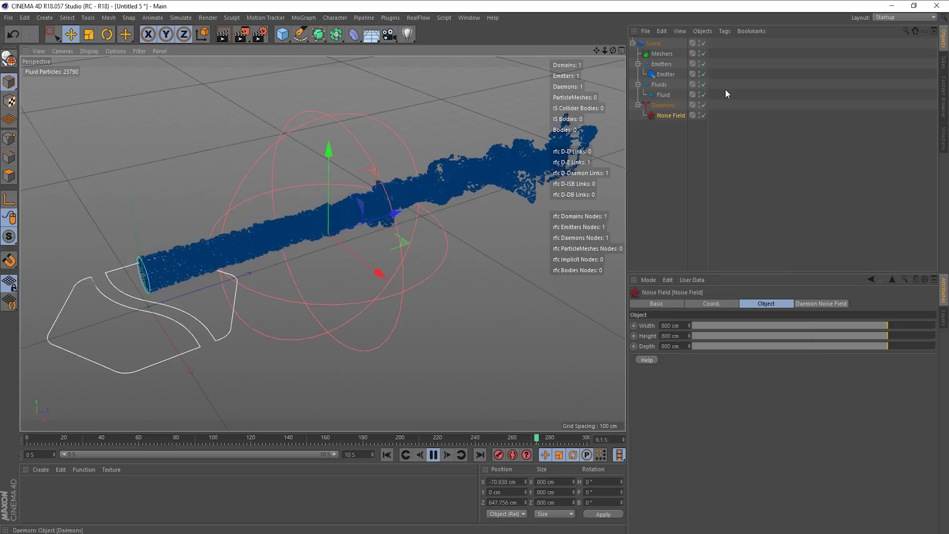